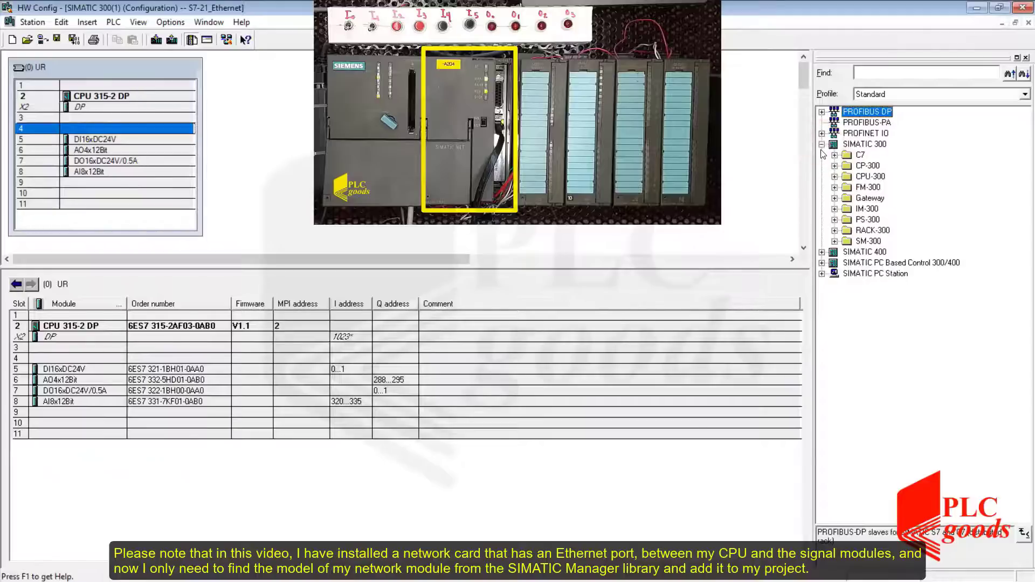
Insert the CP 343-1 Ethernet module 6GK7 343-1EX11-0XE0 V2.0 from the catalog into rack slot 4.
{"action": "left_click", "coordinate": [835, 166]}
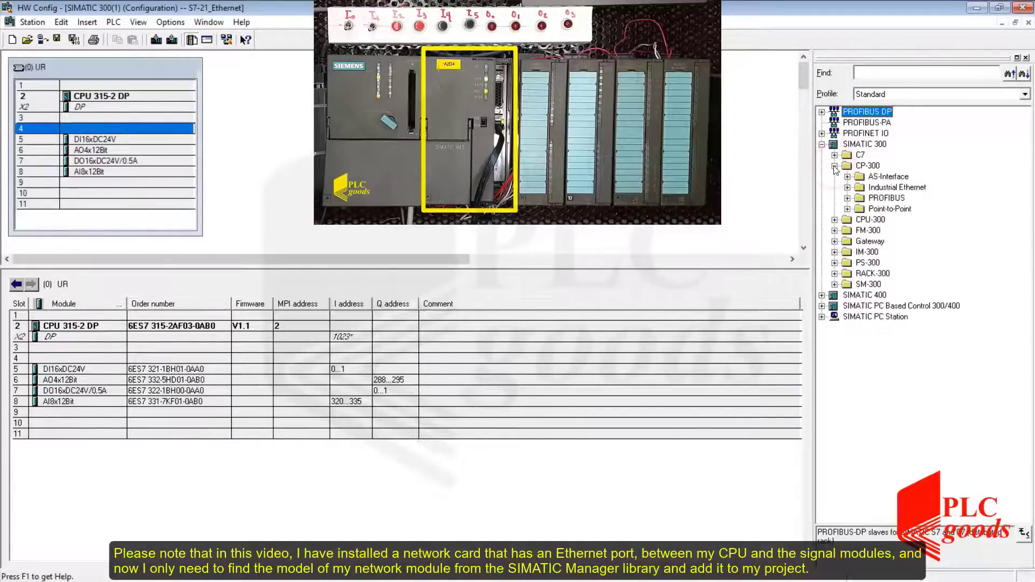
{"action": "left_click", "coordinate": [848, 187]}
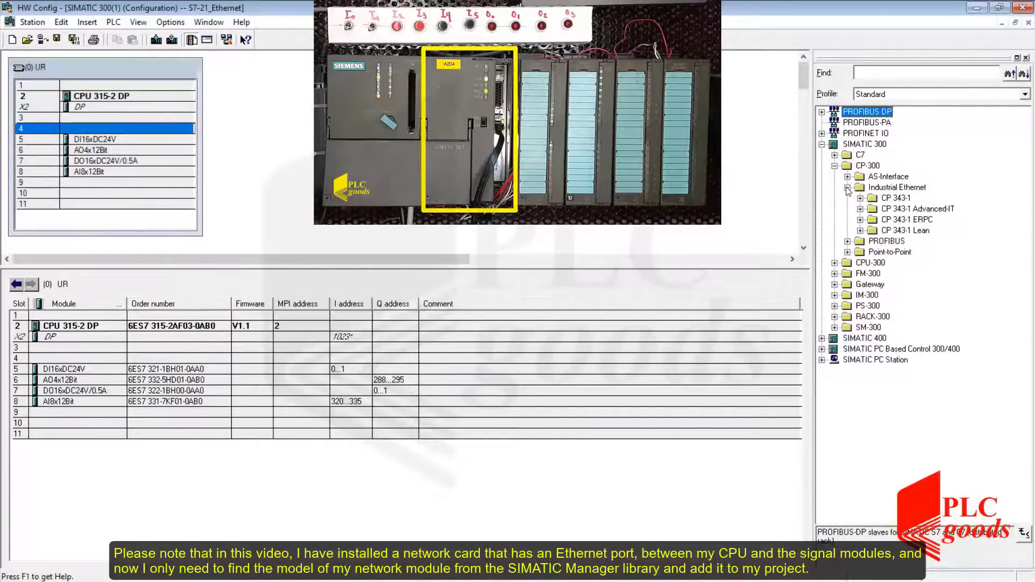
{"action": "left_click", "coordinate": [860, 199]}
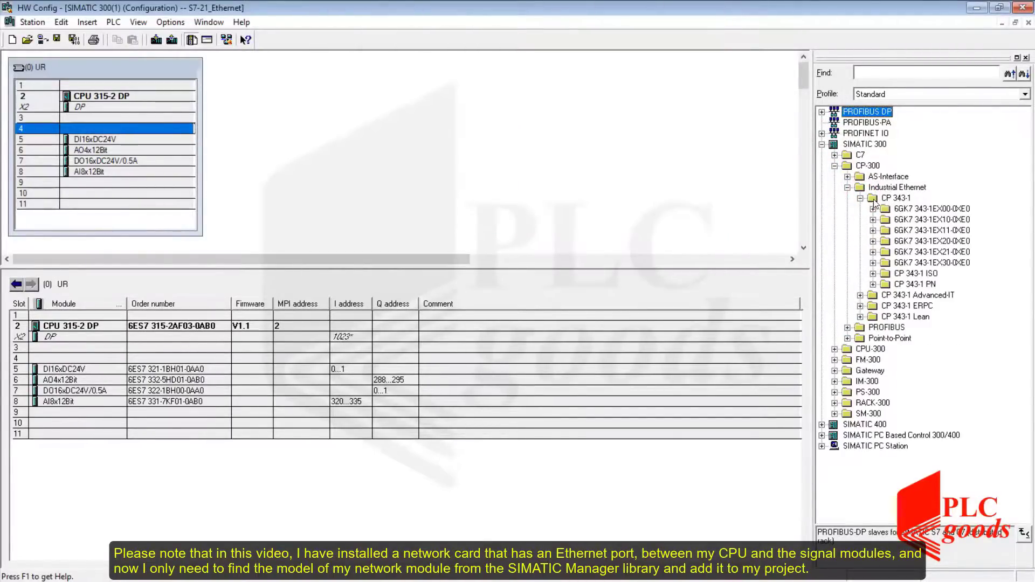
{"action": "left_click", "coordinate": [897, 230]}
{"action": "double_click", "coordinate": [897, 232]}
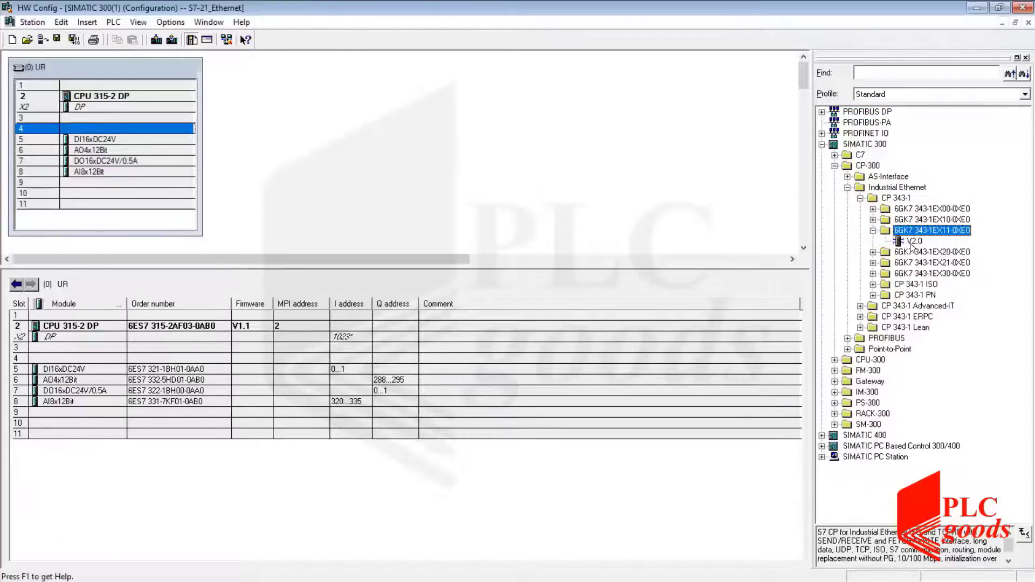
{"action": "left_click", "coordinate": [911, 241]}
{"action": "left_click_drag", "start_coordinate": [911, 242], "coordinate": [160, 134]}
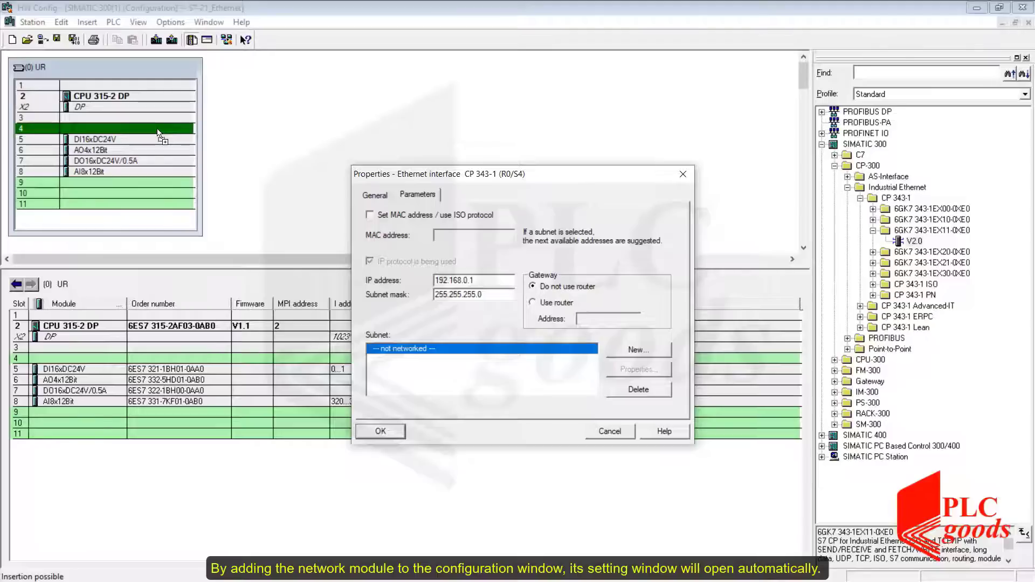
Set the module's IP address to 192.168.0.21, create a new Industrial Ethernet subnet Ethernet(1), and confirm.
{"action": "left_click", "coordinate": [483, 281]}
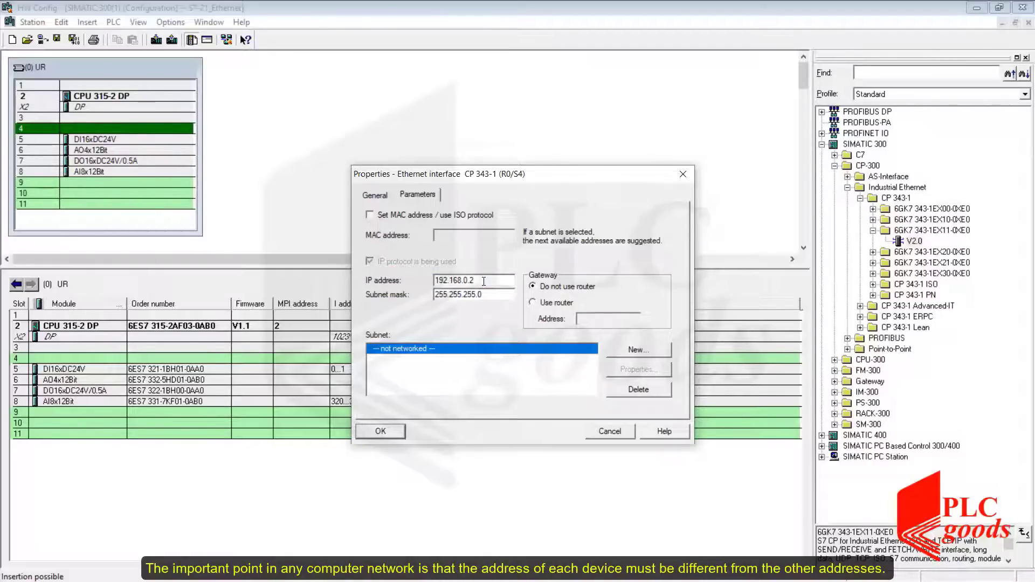
{"action": "type", "text": "1"}
{"action": "left_click", "coordinate": [625, 350]}
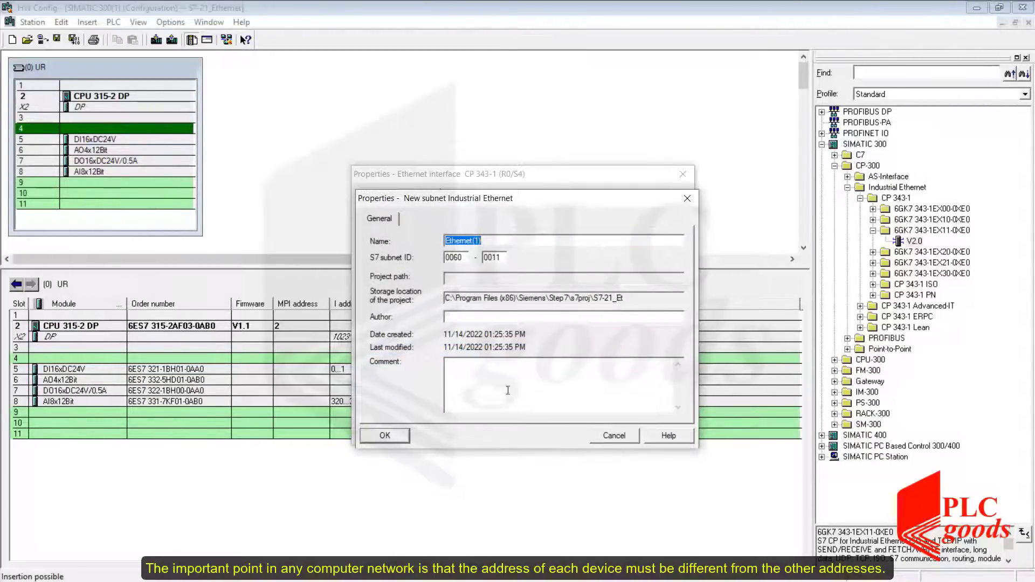
{"action": "left_click", "coordinate": [395, 437]}
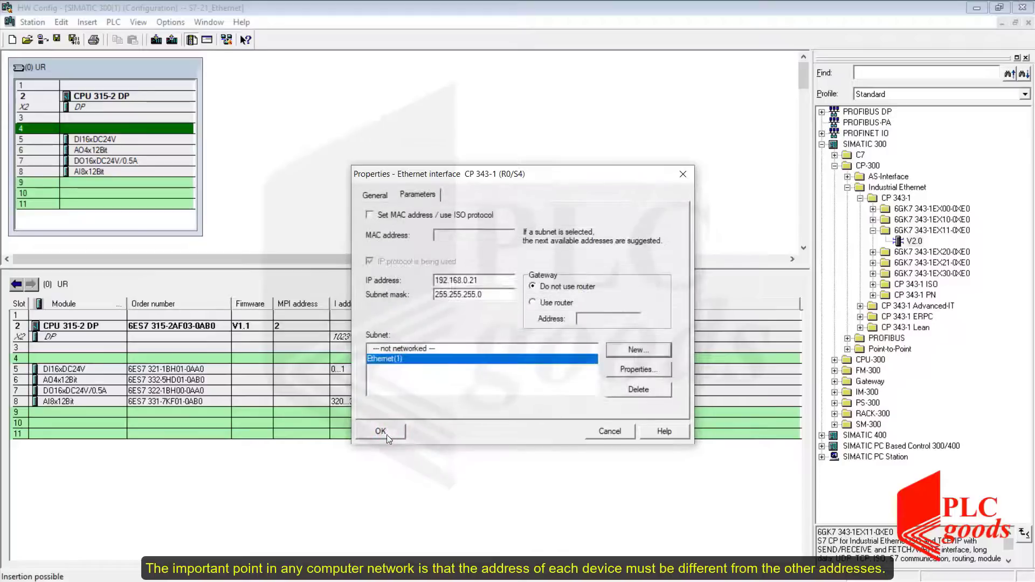
{"action": "left_click", "coordinate": [387, 434]}
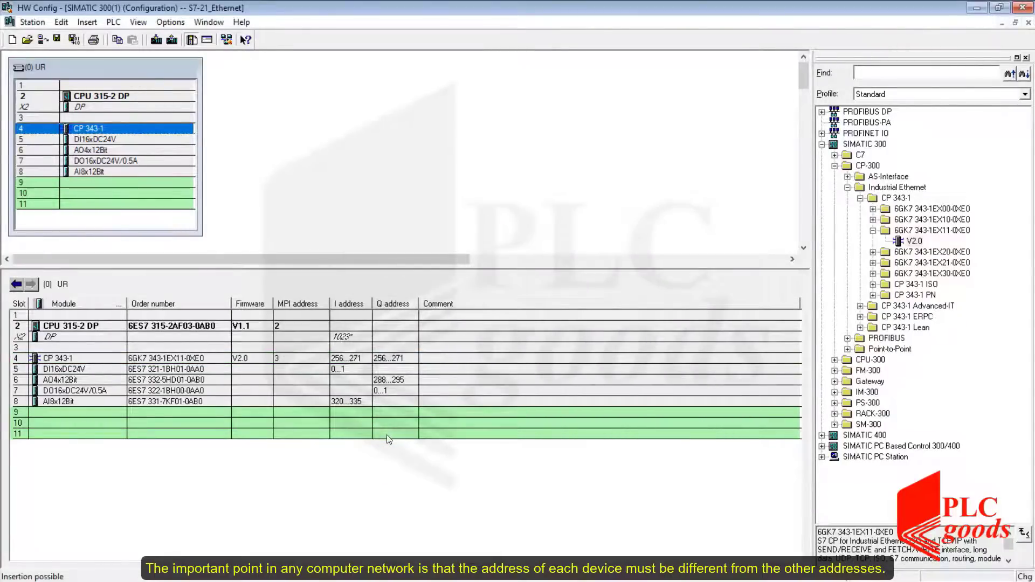
Rename the Ethernet module to PLC1_CP 343-1 in its properties.
{"action": "double_click", "coordinate": [98, 125]}
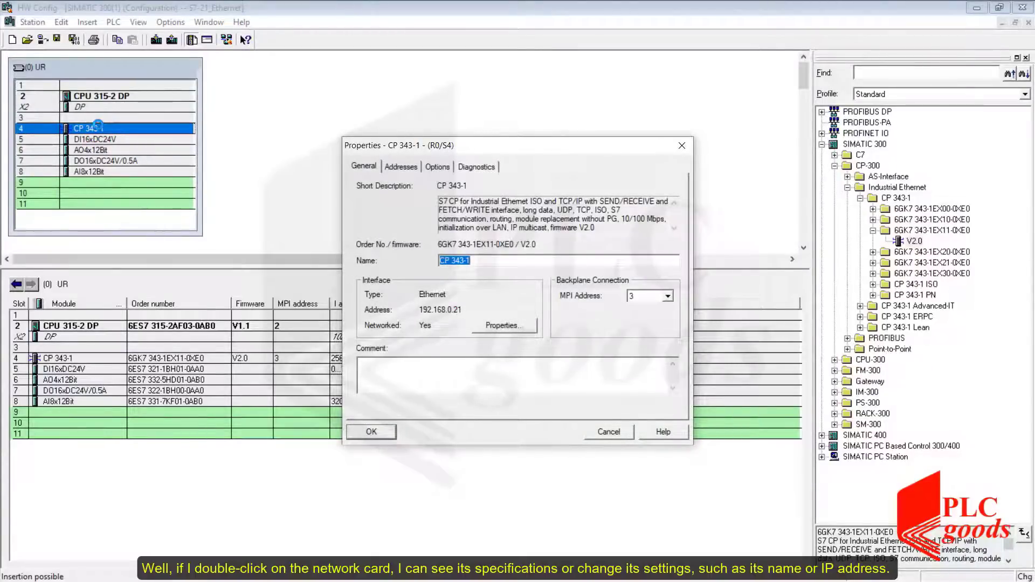
{"action": "left_click", "coordinate": [469, 261]}
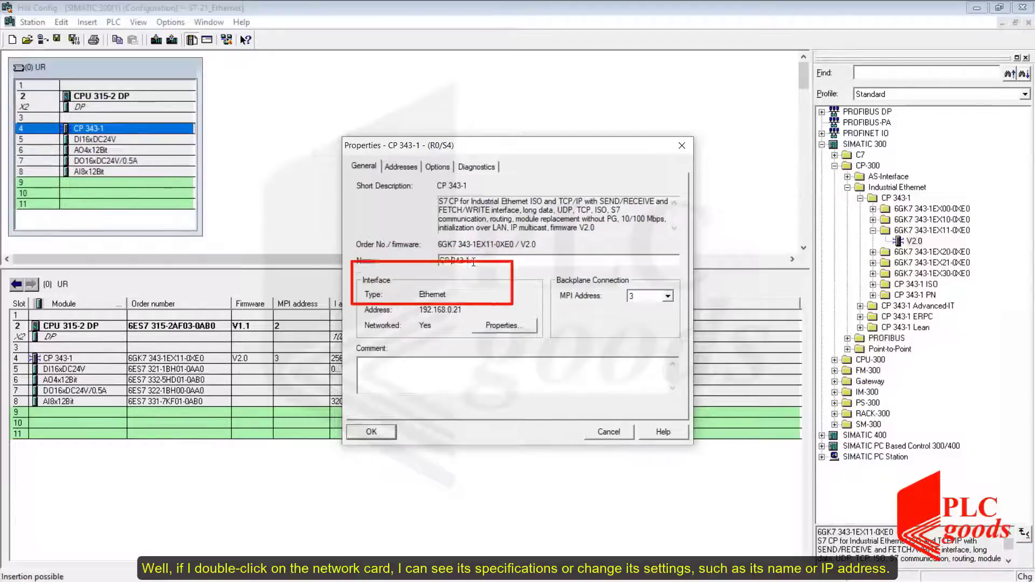
{"action": "key", "text": "Home"}
{"action": "type", "text": "PLC1_"}
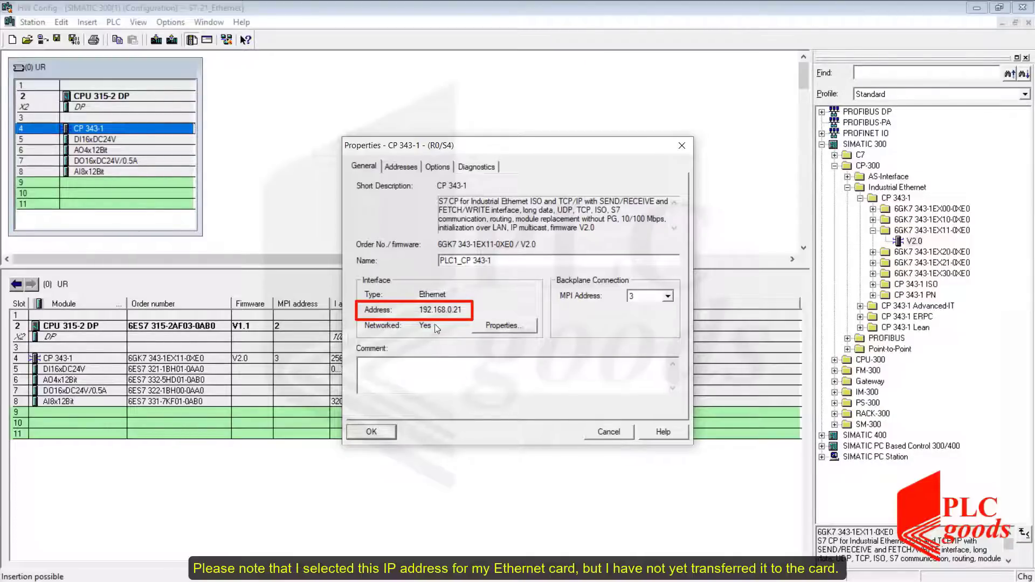
{"action": "left_click", "coordinate": [376, 436]}
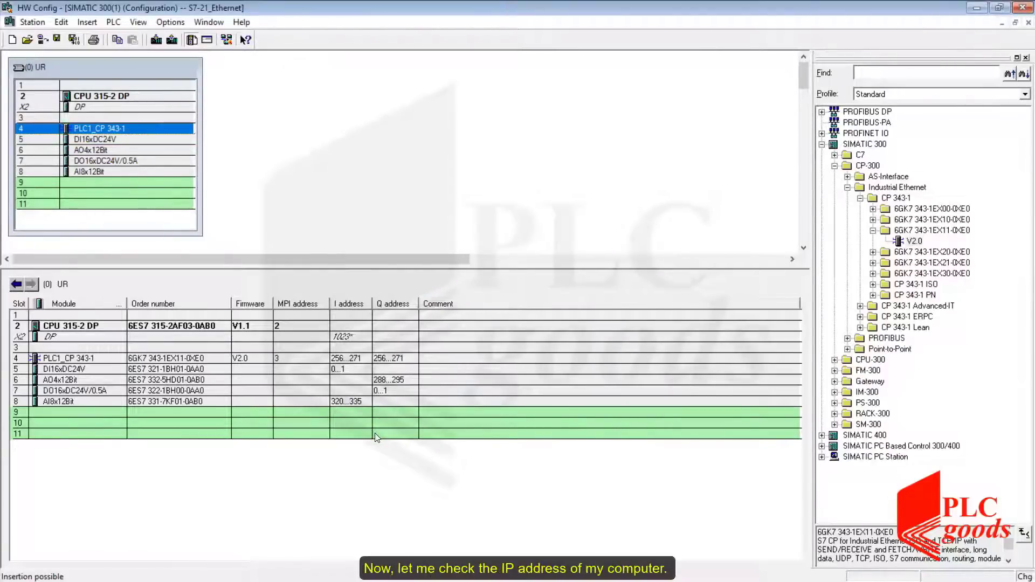
Search Windows for network connections and open the View network connections control panel.
{"action": "key", "text": "super"}
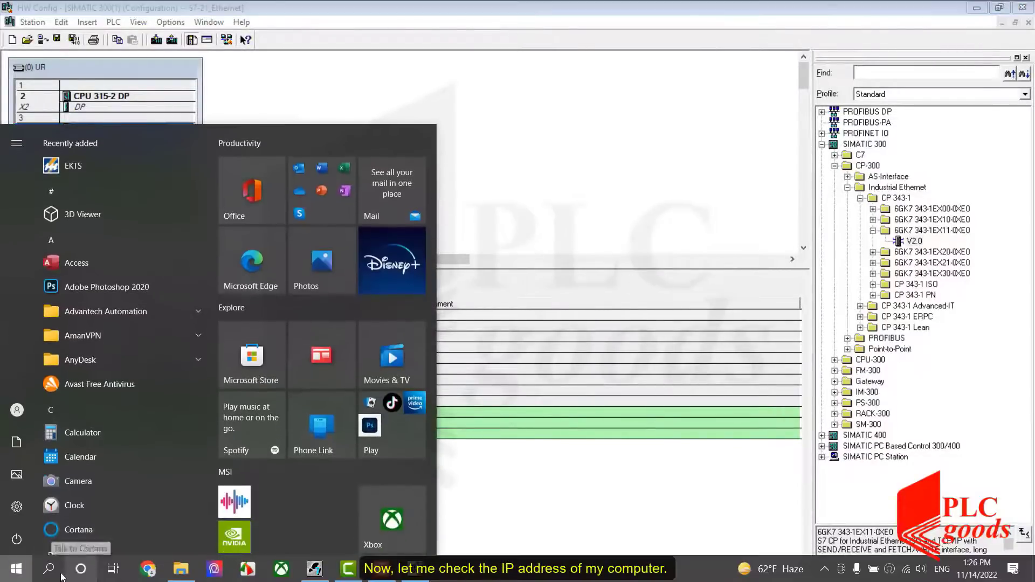
{"action": "left_click", "coordinate": [53, 571]}
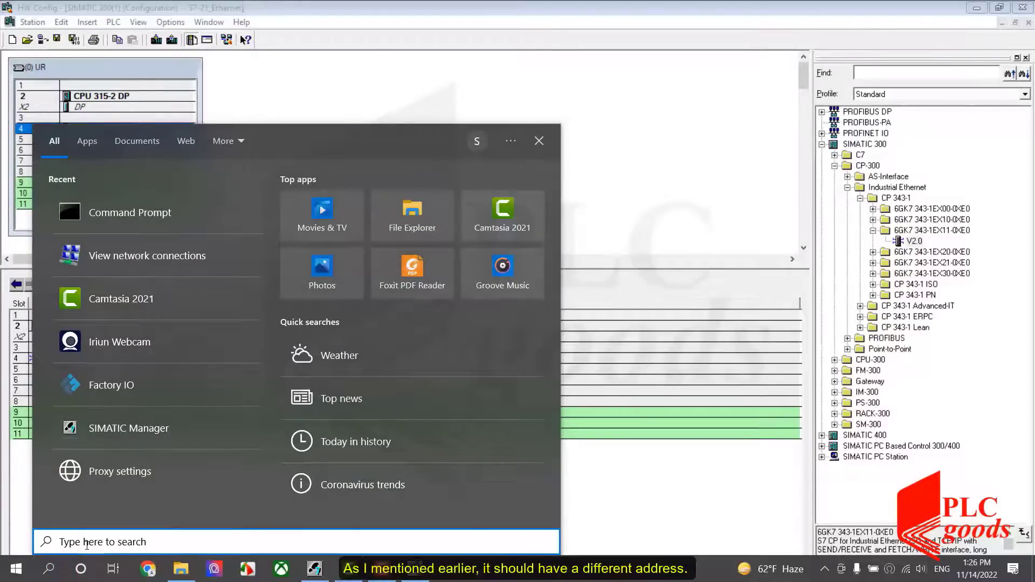
{"action": "type", "text": "network "}
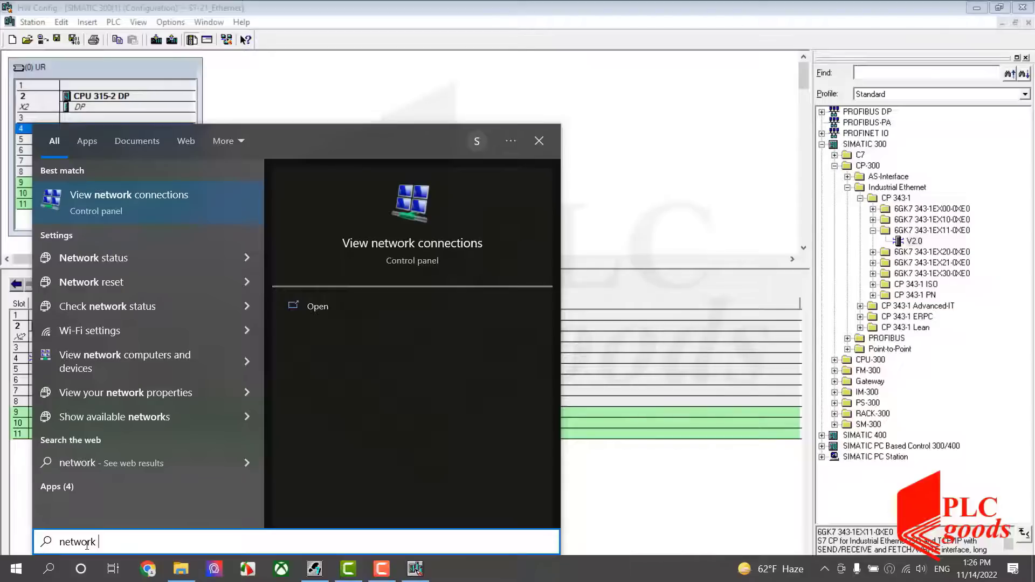
{"action": "type", "text": "co"}
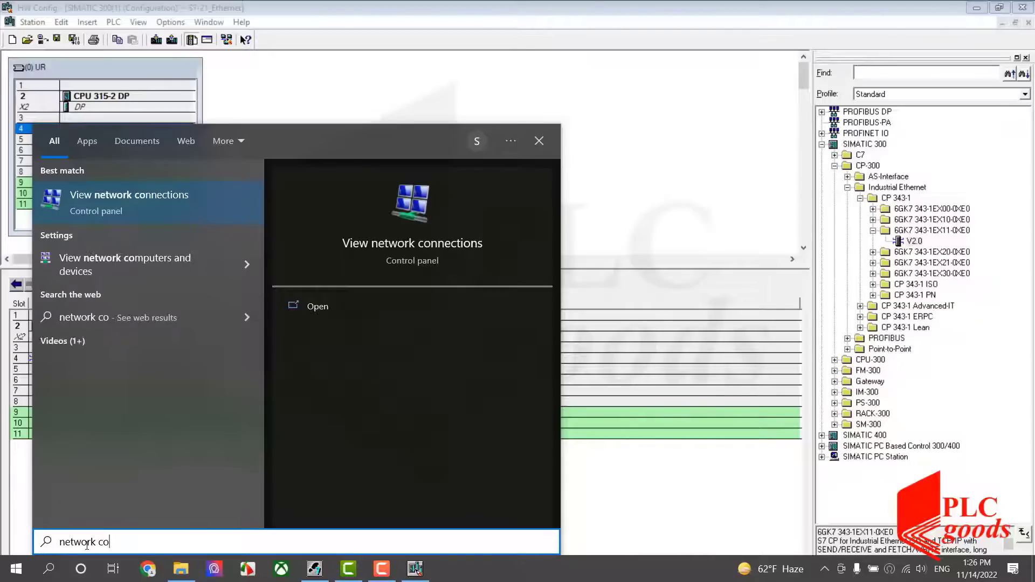
{"action": "left_click", "coordinate": [102, 210]}
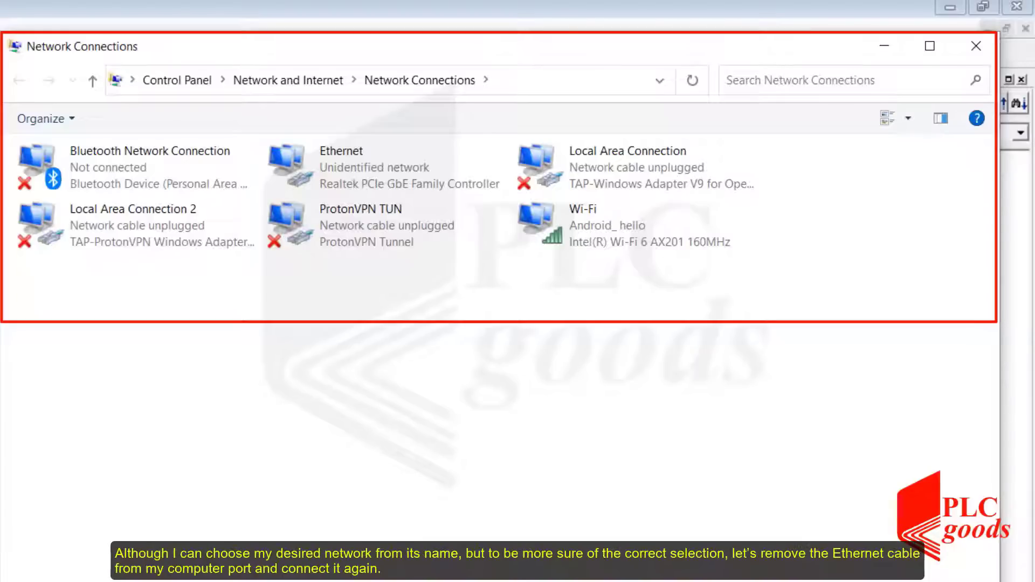
Give the Ethernet adapter's IPv4 protocol a fixed IP address of 192.168.0.25 with its subnet mask, and confirm.
{"action": "left_click", "coordinate": [315, 186]}
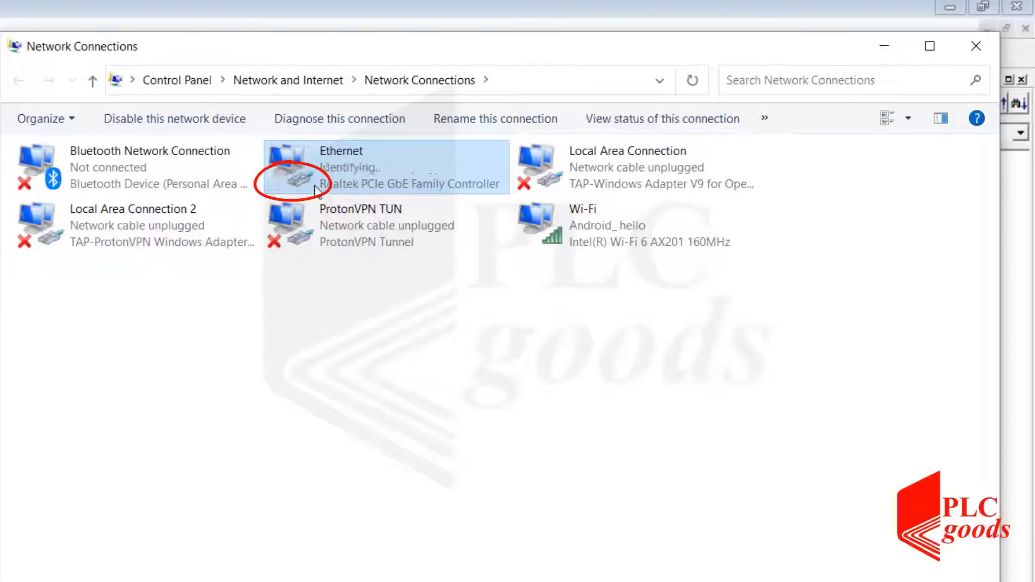
{"action": "right_click", "coordinate": [310, 174]}
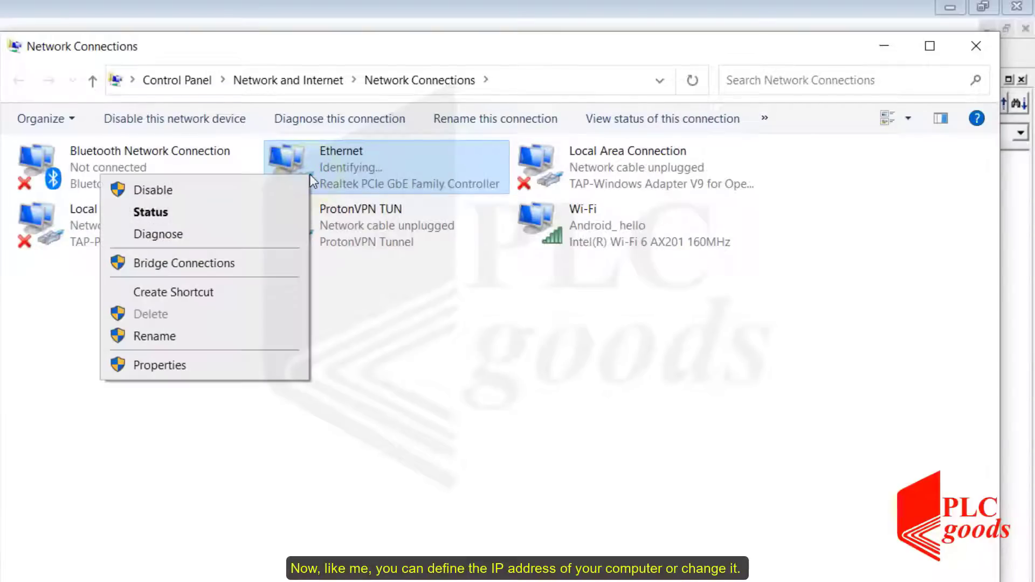
{"action": "left_click", "coordinate": [160, 365]}
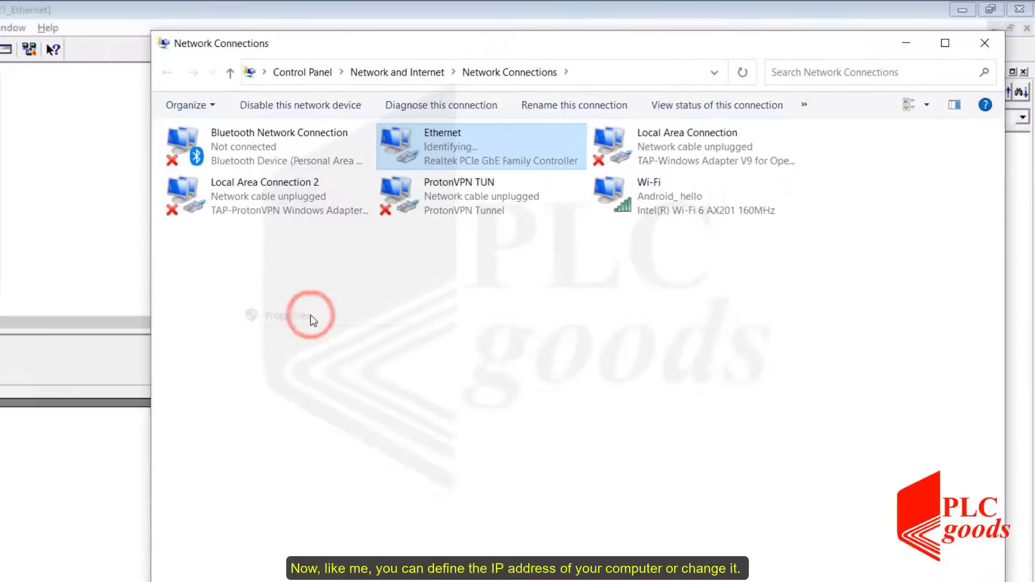
{"action": "left_click", "coordinate": [331, 294]}
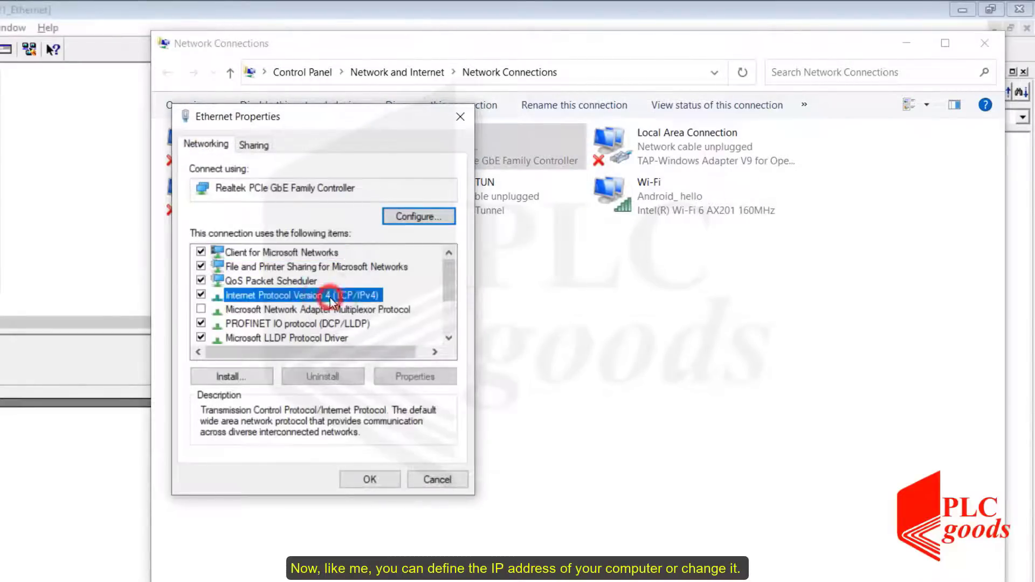
{"action": "left_click", "coordinate": [389, 375]}
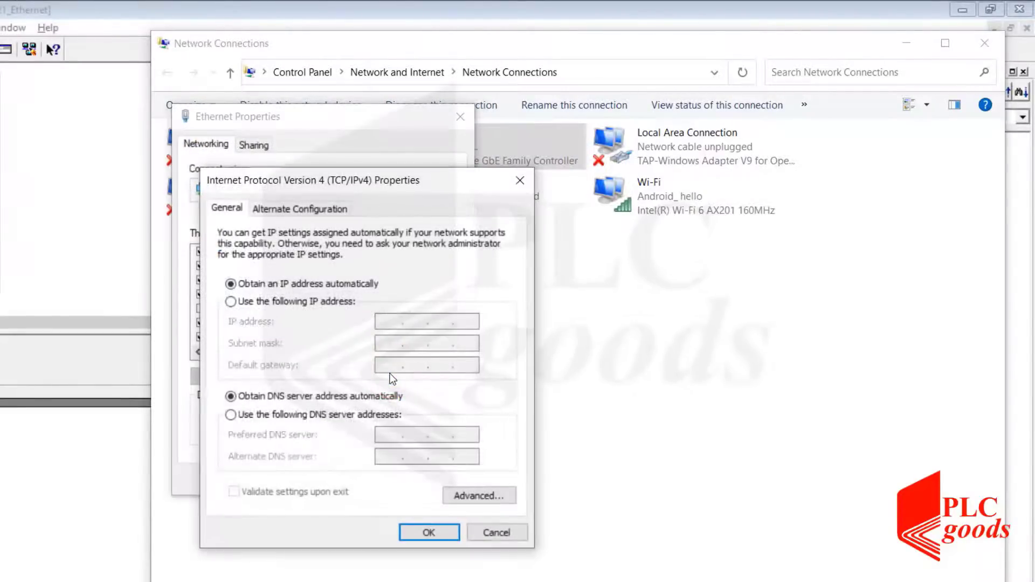
{"action": "left_click", "coordinate": [319, 302]}
{"action": "left_click", "coordinate": [379, 320]}
{"action": "type", "text": "192.168.0.25"}
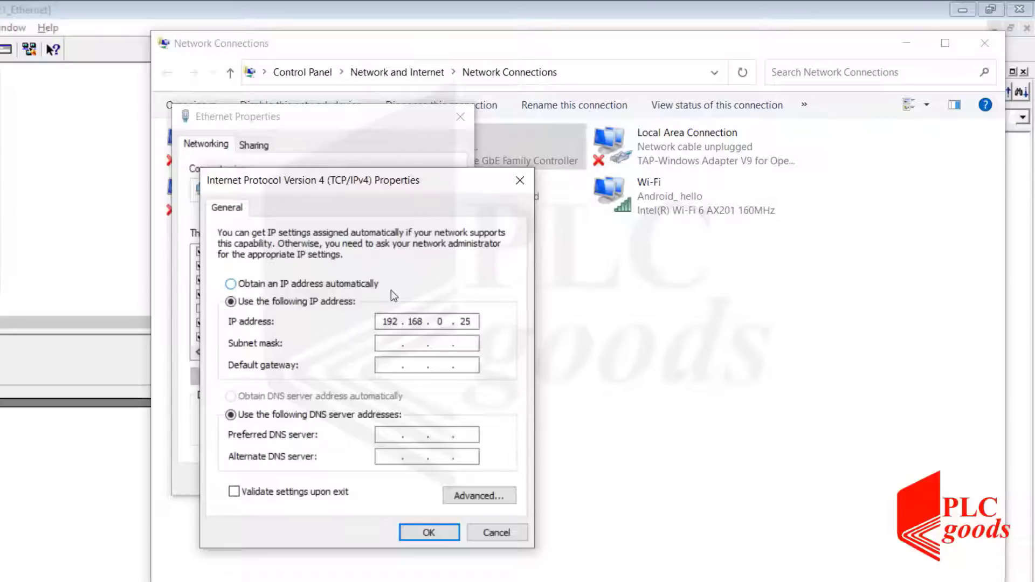
{"action": "left_click", "coordinate": [386, 342]}
{"action": "left_click", "coordinate": [413, 532]}
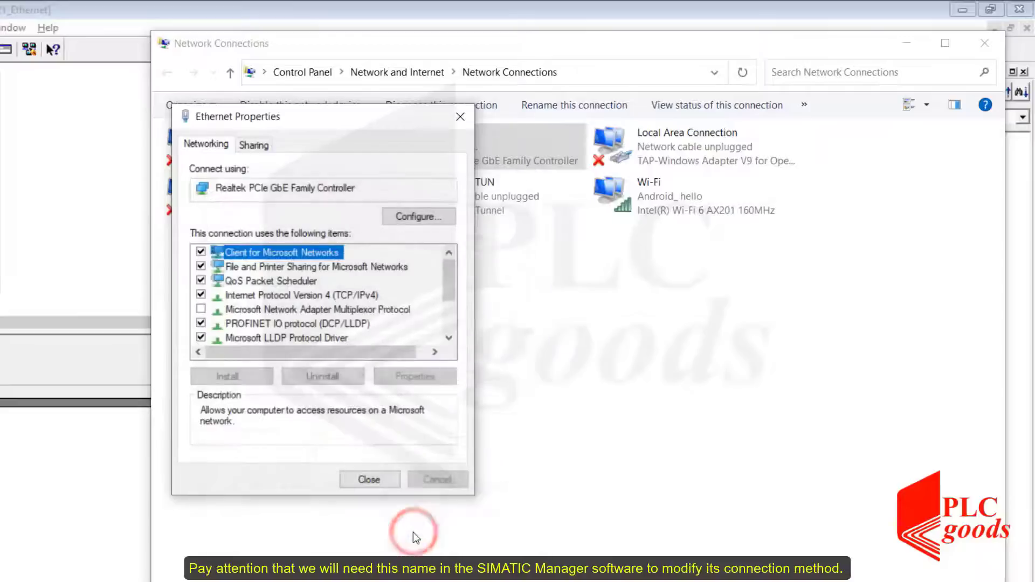
{"action": "left_click", "coordinate": [367, 480]}
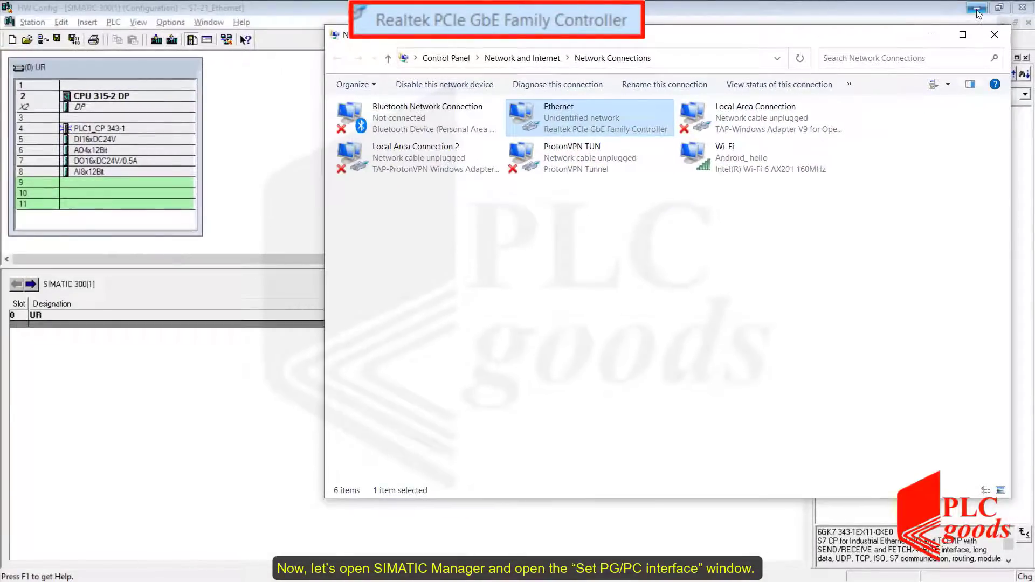
Switch to SIMATIC Manager and open the Set PG/PC Interface dialog.
{"action": "left_click", "coordinate": [977, 10]}
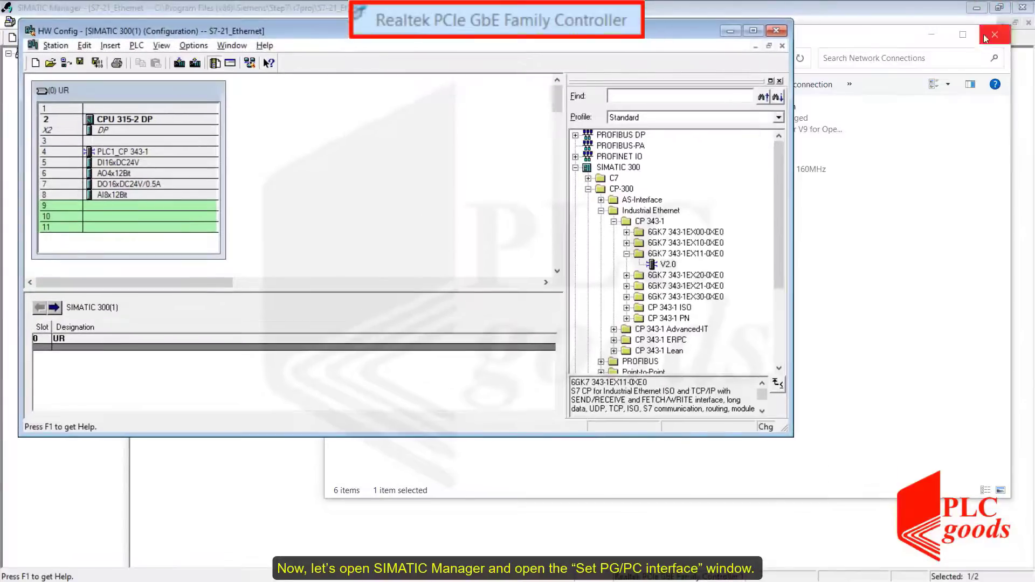
{"action": "left_click", "coordinate": [1021, 98]}
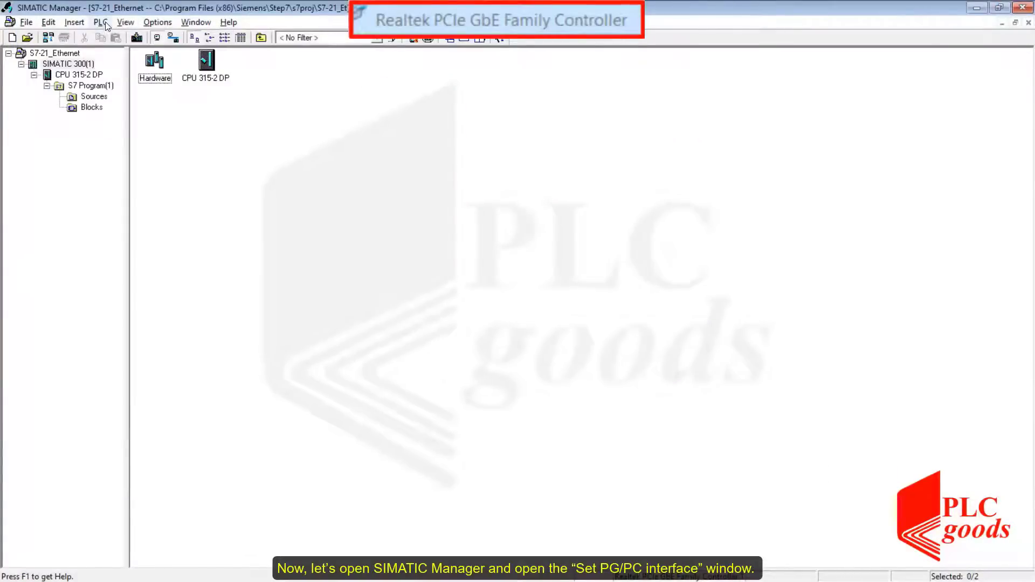
{"action": "left_click", "coordinate": [155, 23]}
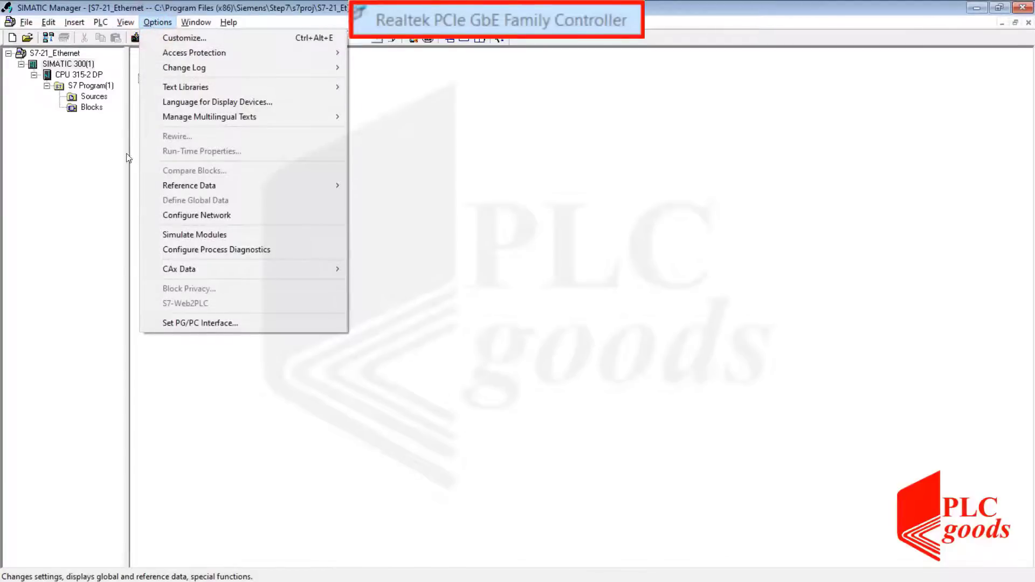
{"action": "left_click", "coordinate": [160, 322]}
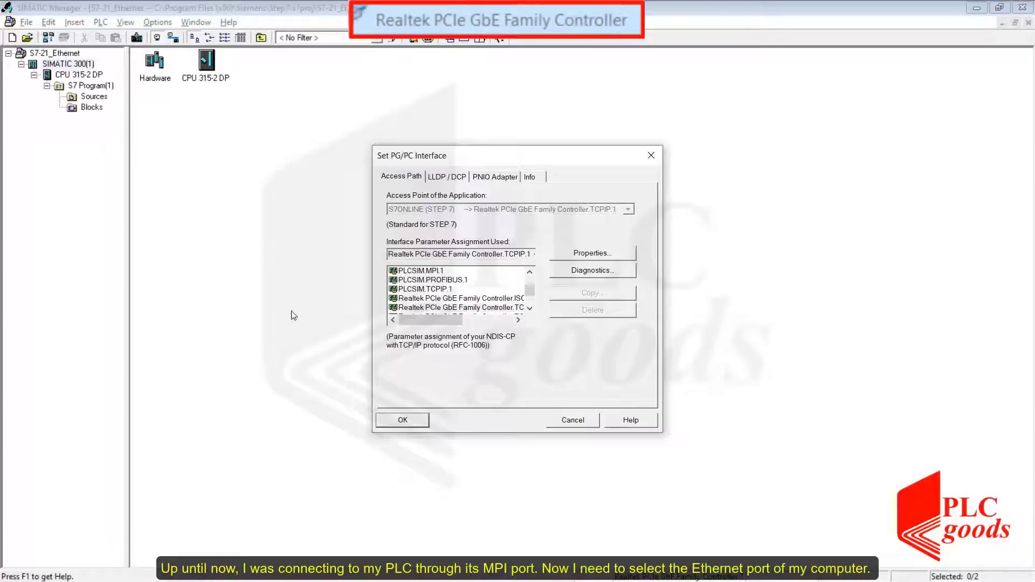
Set the PG/PC interface access path to Realtek PCIe GbE Family Controller.TCPIP.1 and confirm.
{"action": "left_click", "coordinate": [415, 272]}
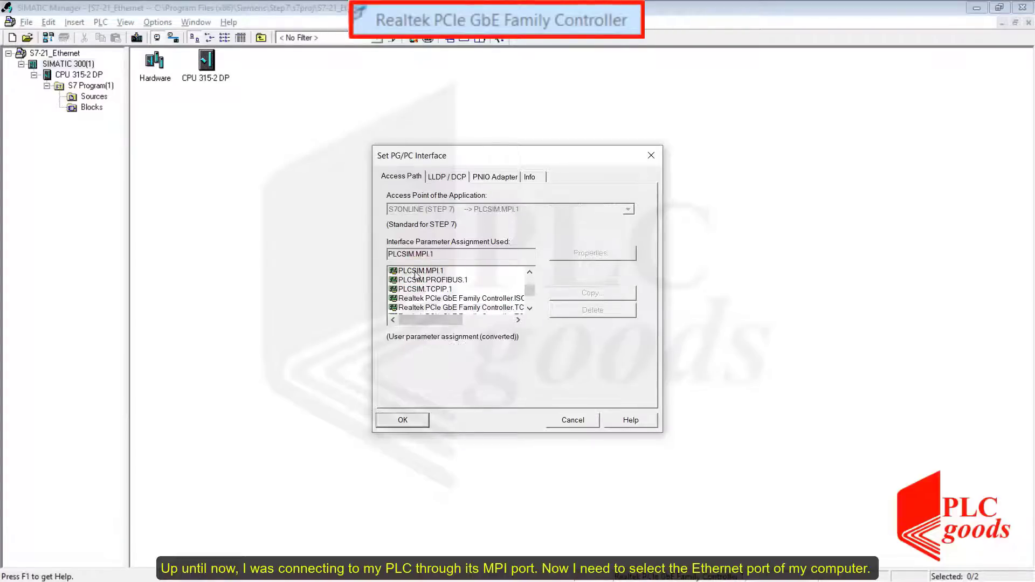
{"action": "left_click", "coordinate": [530, 308]}
{"action": "left_click", "coordinate": [530, 309]}
{"action": "left_click", "coordinate": [417, 299]}
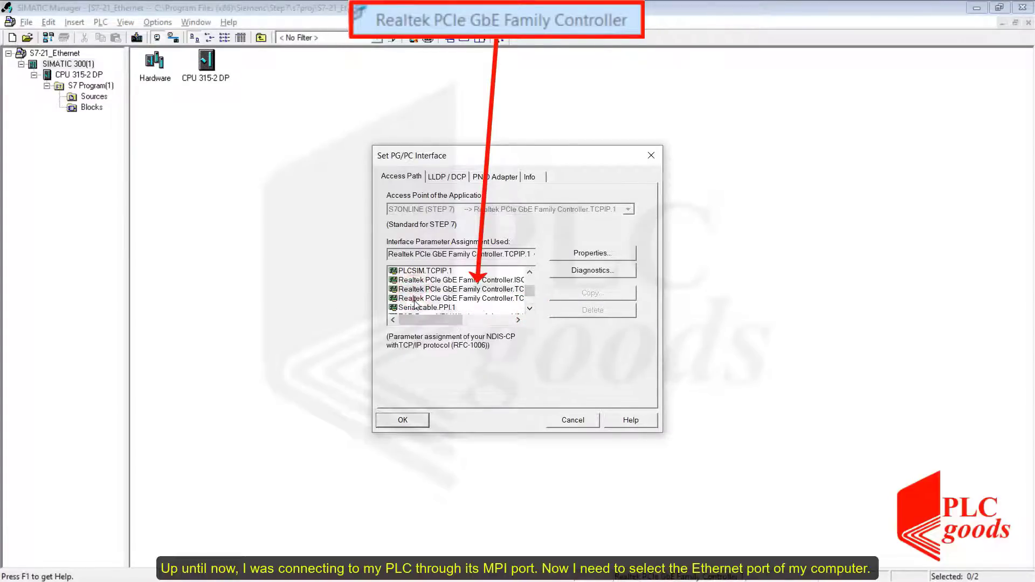
{"action": "left_click", "coordinate": [416, 302]}
{"action": "left_click", "coordinate": [572, 354]}
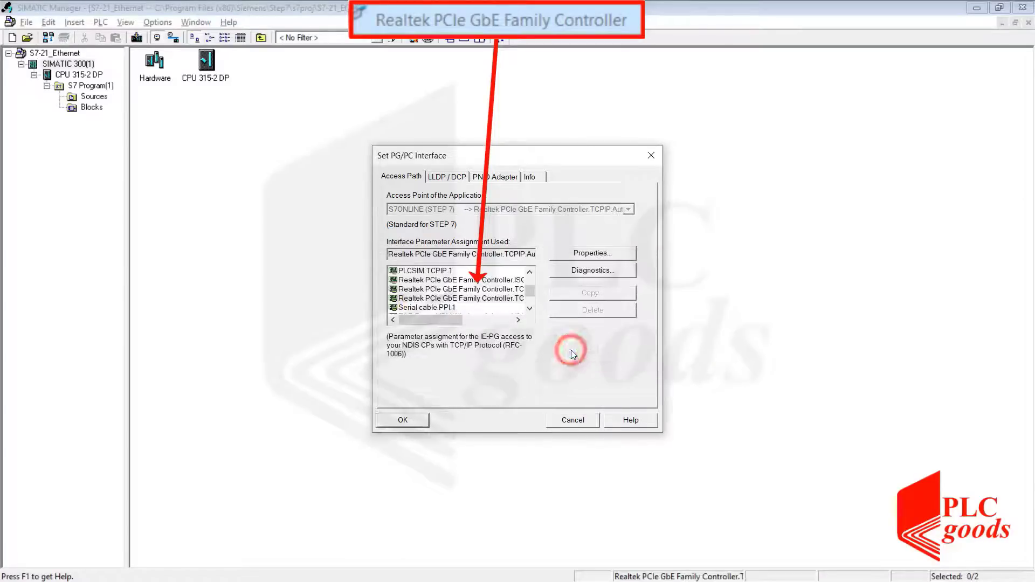
{"action": "left_click_drag", "start_coordinate": [422, 321], "coordinate": [460, 318]}
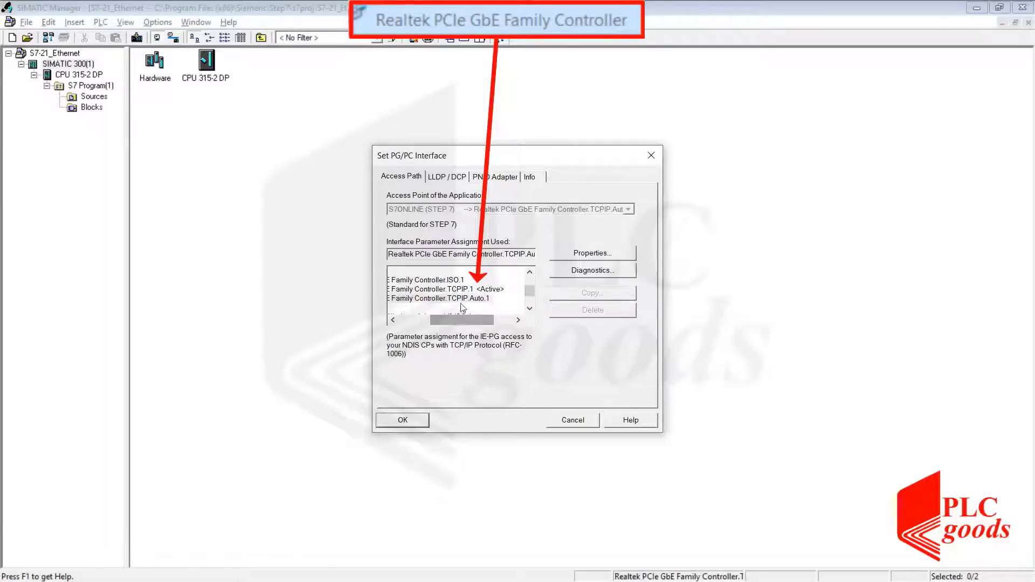
{"action": "left_click", "coordinate": [463, 291]}
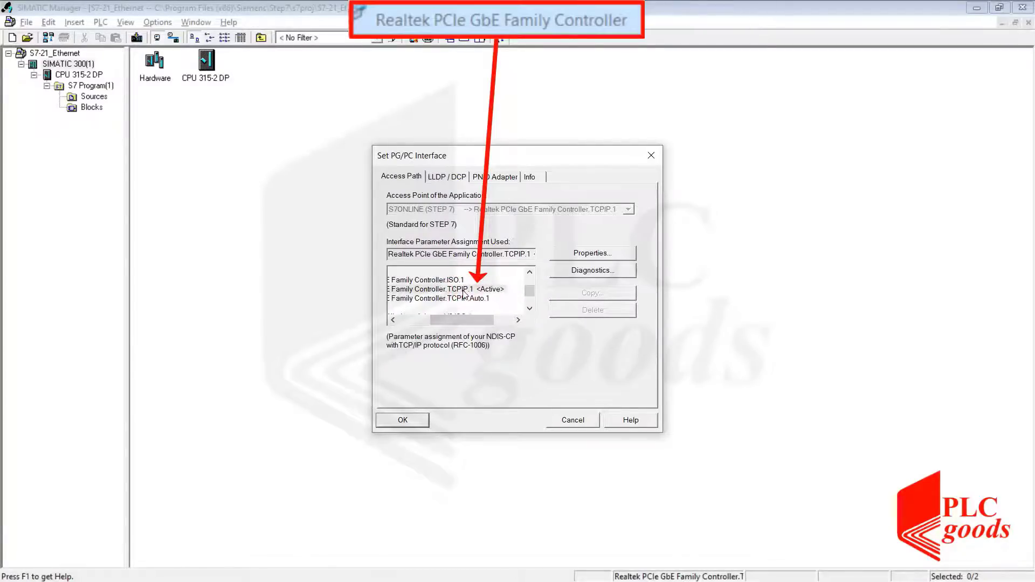
{"action": "left_click", "coordinate": [405, 421]}
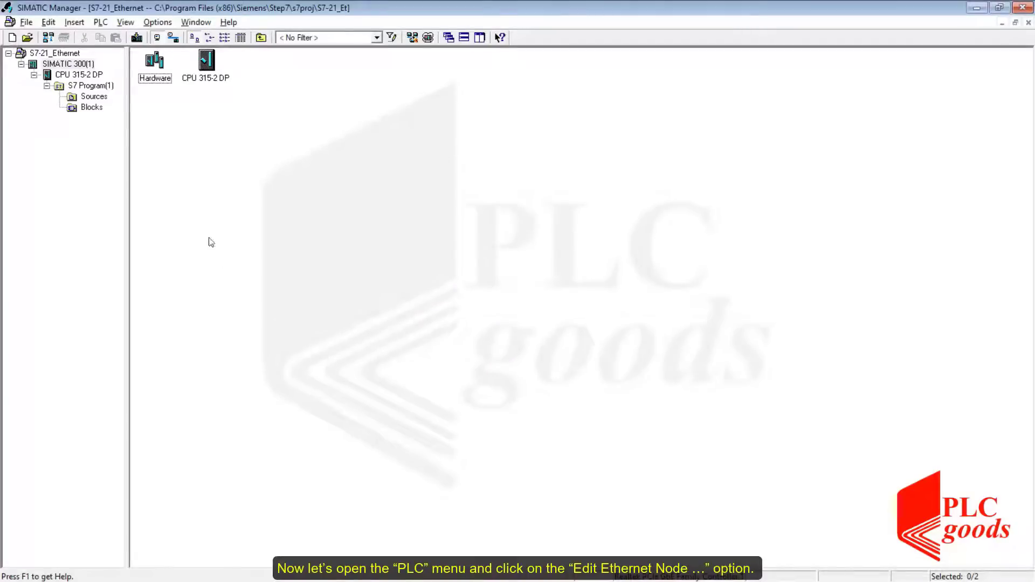
Open Edit Ethernet Node, browse the network for accessible nodes and select the S7-300 CP found.
{"action": "left_click", "coordinate": [99, 22]}
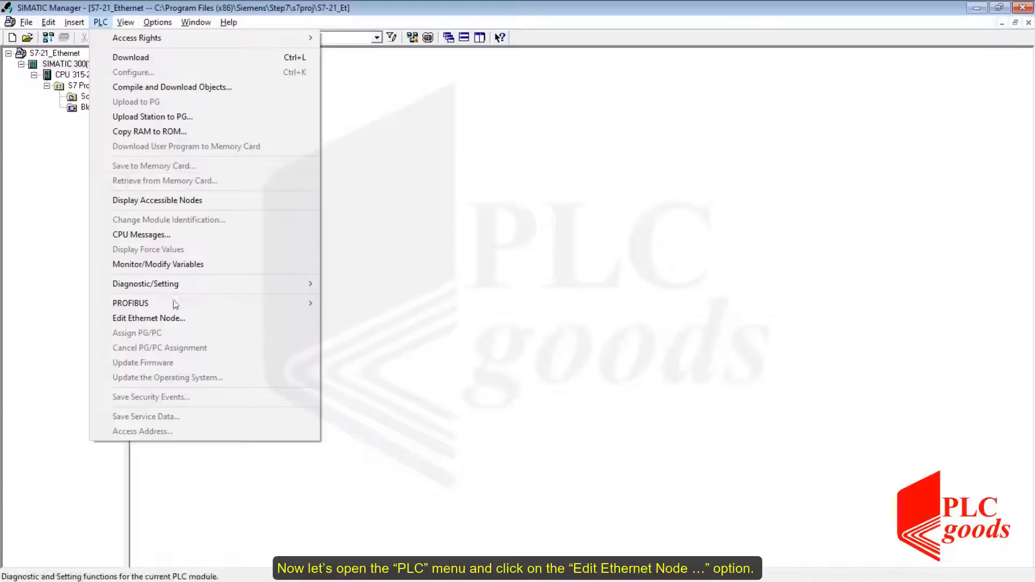
{"action": "left_click", "coordinate": [164, 319]}
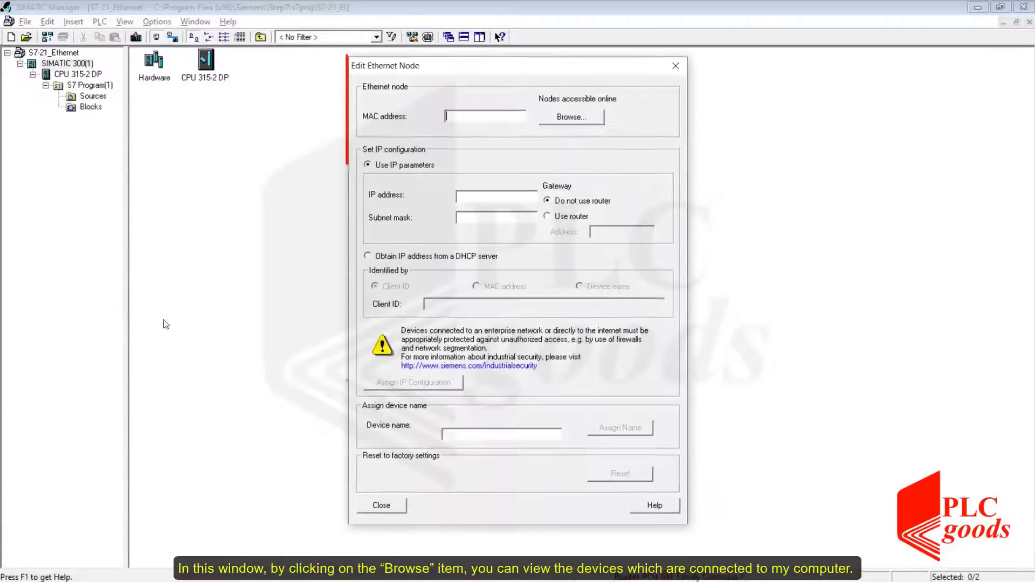
{"action": "left_click", "coordinate": [562, 118]}
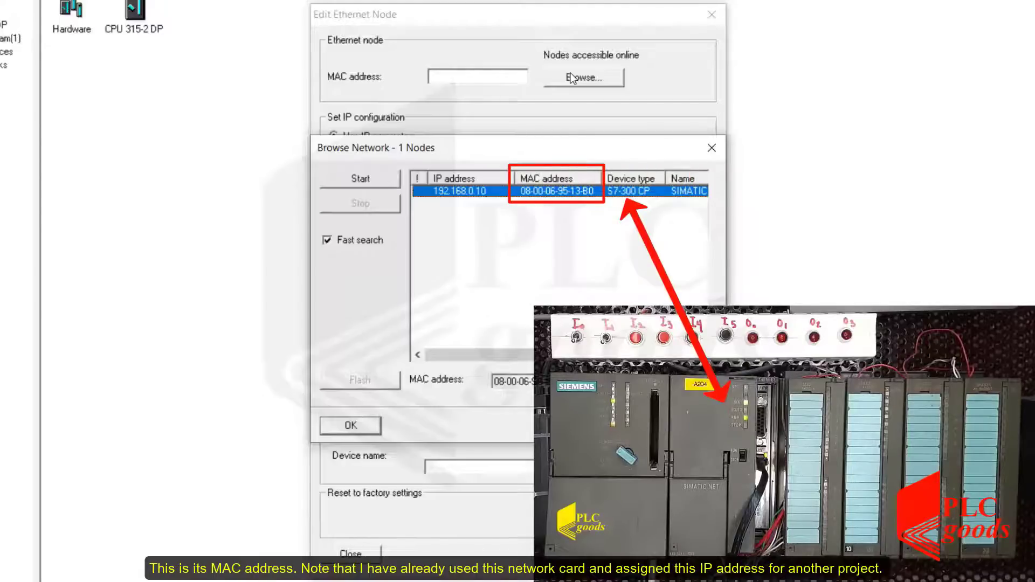
{"action": "left_click", "coordinate": [495, 194]}
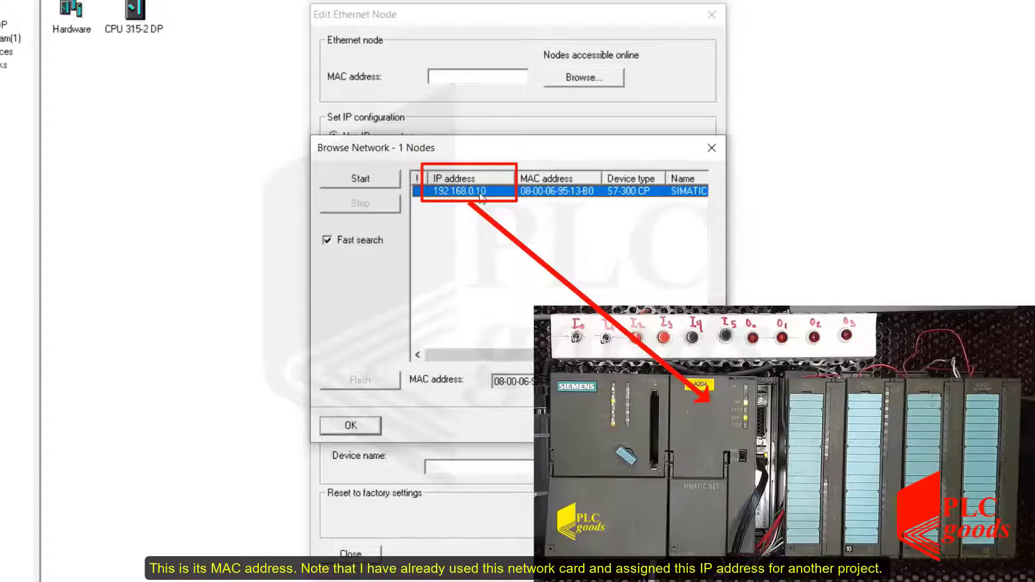
{"action": "left_click", "coordinate": [351, 426]}
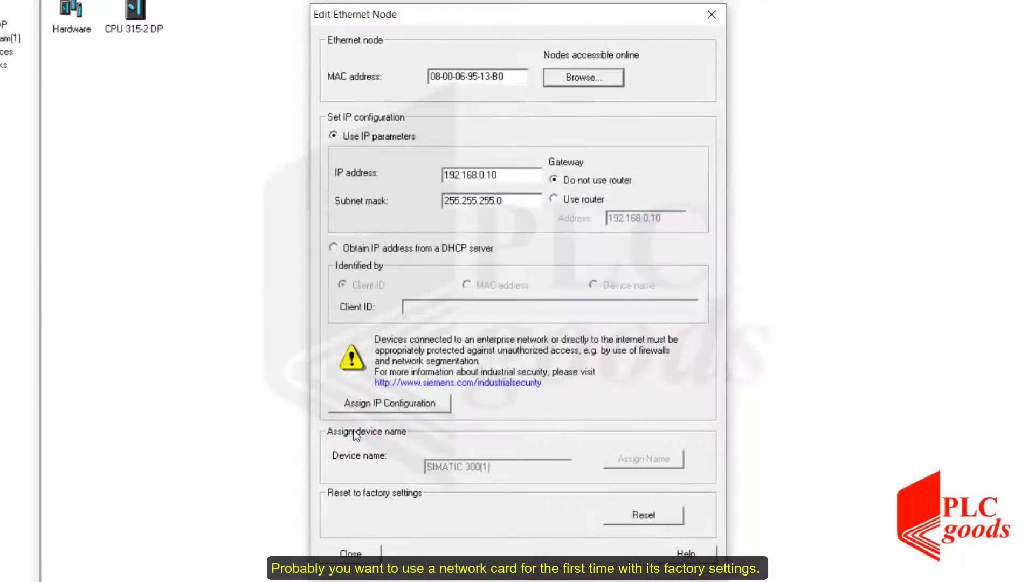
Reset the Ethernet module to its factory settings and confirm the reset.
{"action": "left_click", "coordinate": [636, 517]}
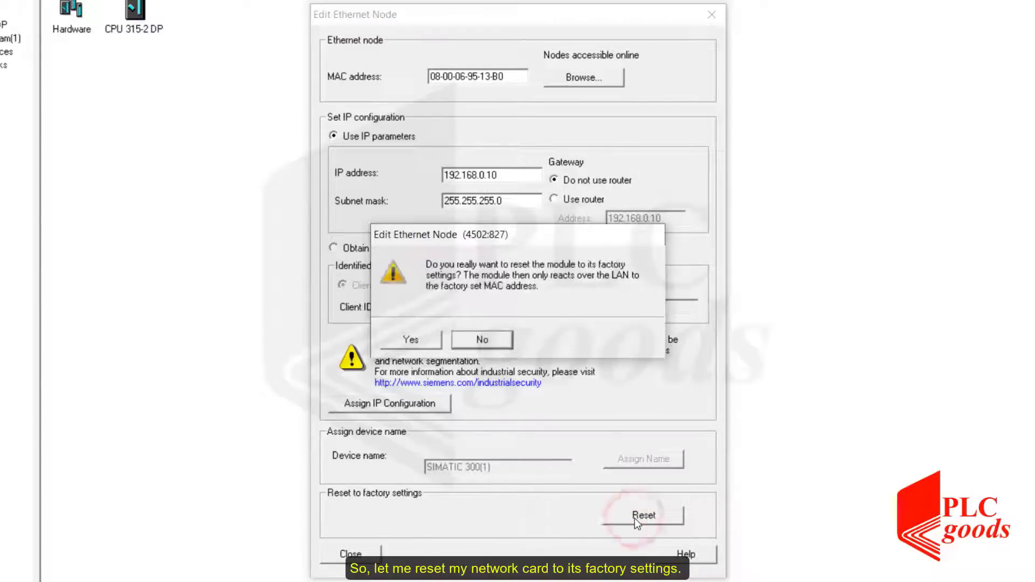
{"action": "left_click", "coordinate": [428, 345]}
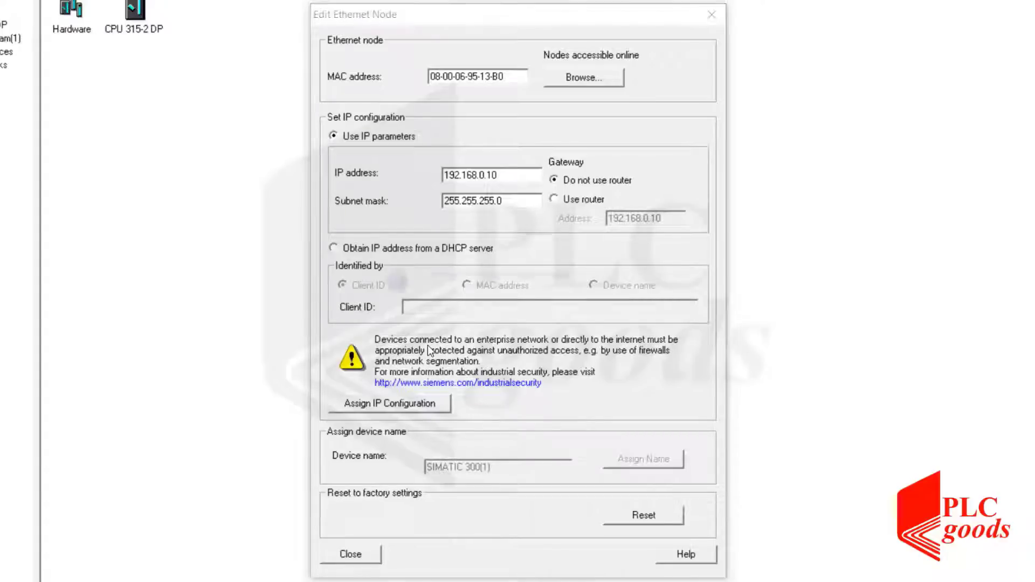
{"action": "left_click", "coordinate": [411, 330]}
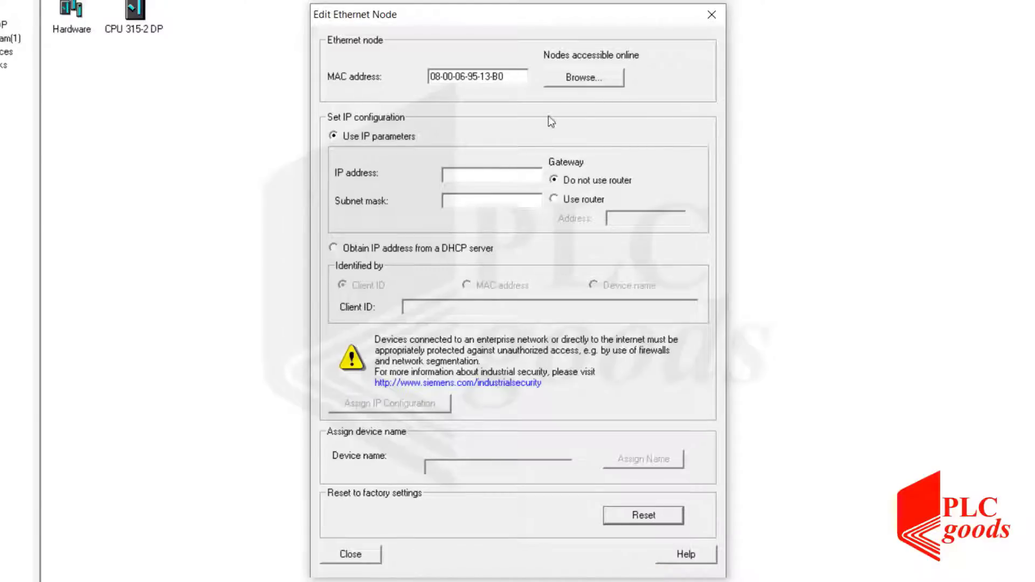
Browse the network again to check the reset node, then close the Edit Ethernet Node dialog.
{"action": "left_click", "coordinate": [574, 78]}
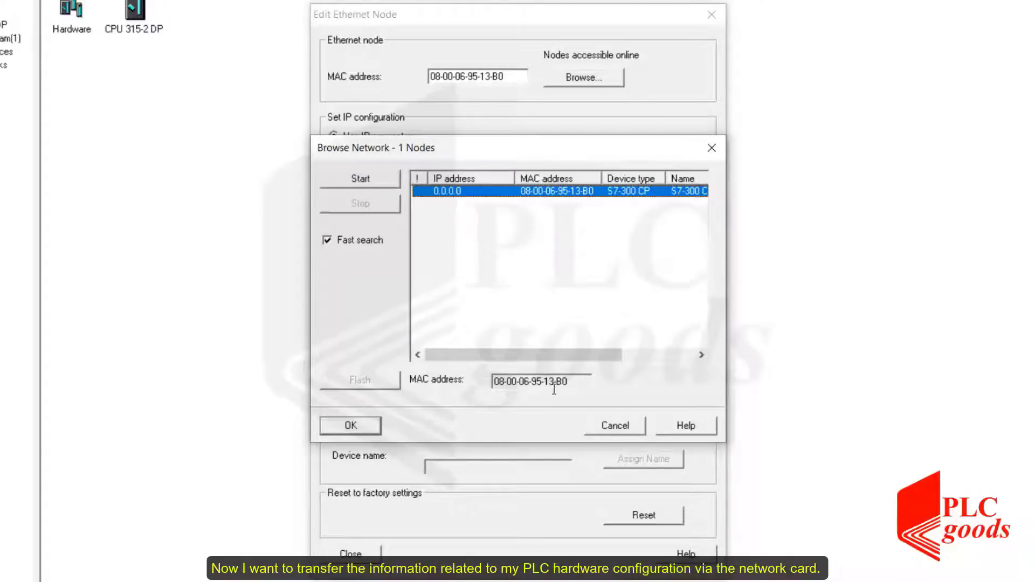
{"action": "left_click", "coordinate": [614, 425]}
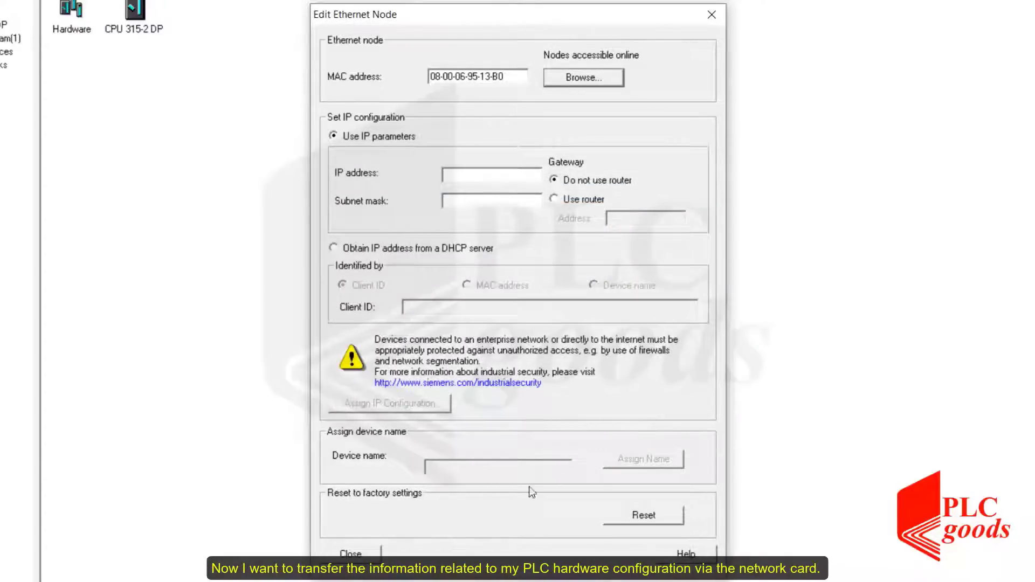
{"action": "left_click", "coordinate": [367, 554]}
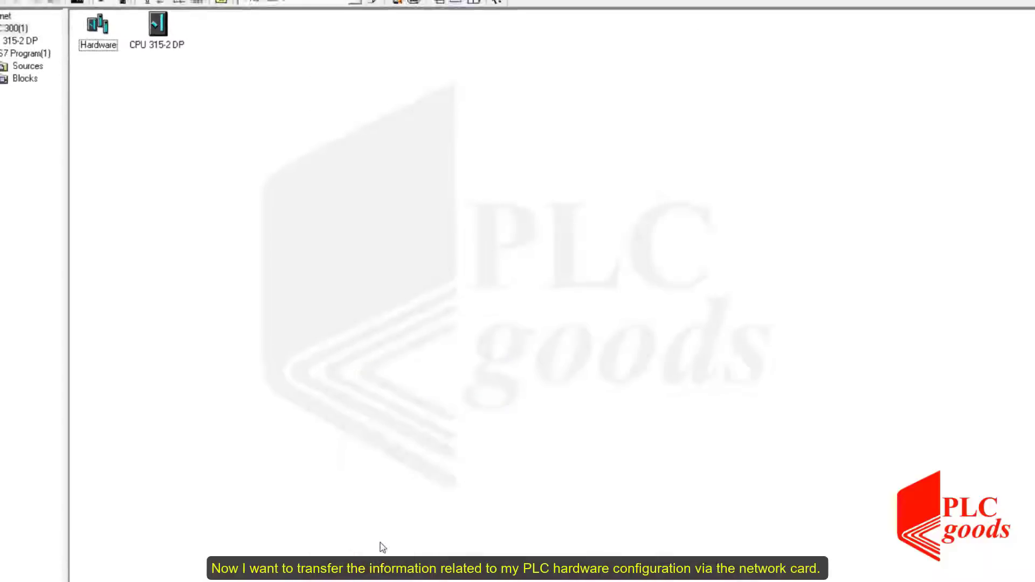
Open the station's hardware configuration and save and compile it.
{"action": "left_click", "coordinate": [379, 546]}
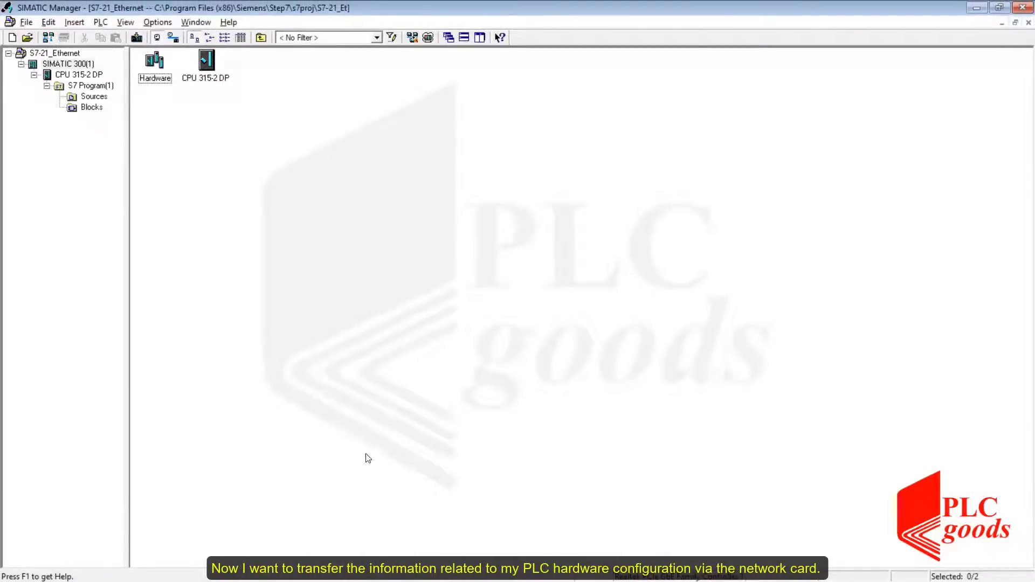
{"action": "double_click", "coordinate": [154, 65]}
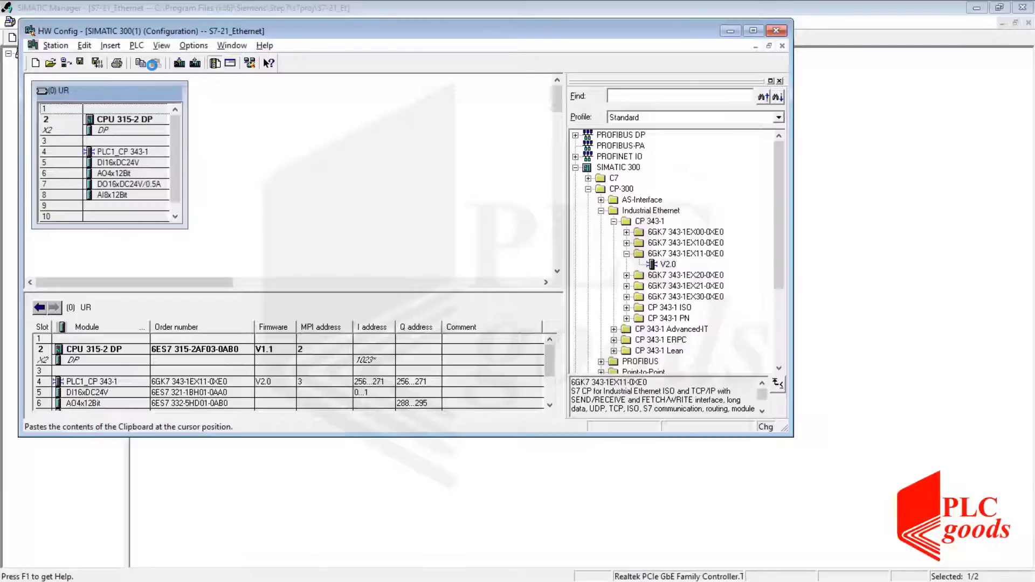
{"action": "left_click", "coordinate": [97, 64]}
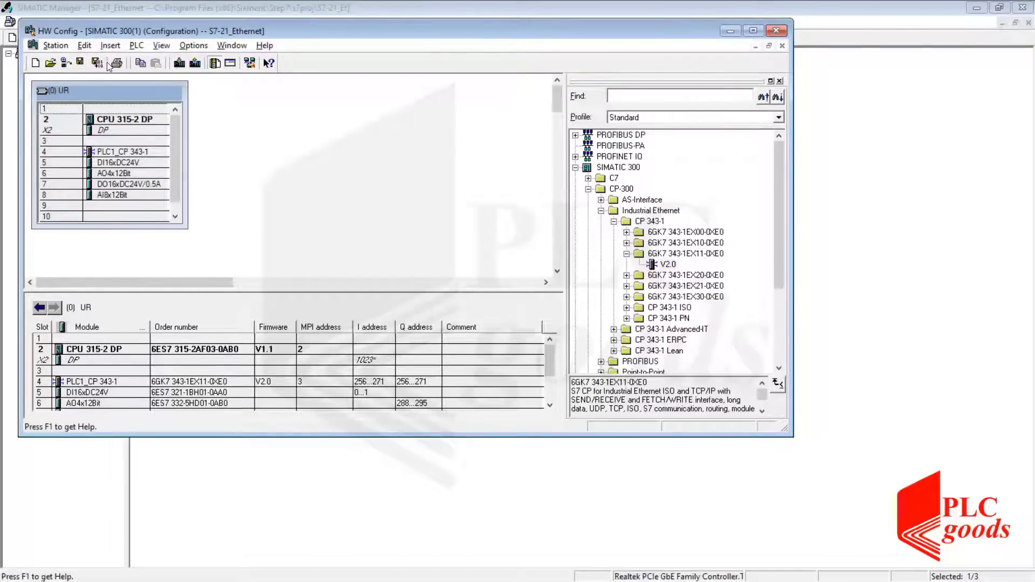
Download the configuration to the CPU through the accessible CP node, assigning it the IP address 192.168.0.21.
{"action": "left_click", "coordinate": [179, 64]}
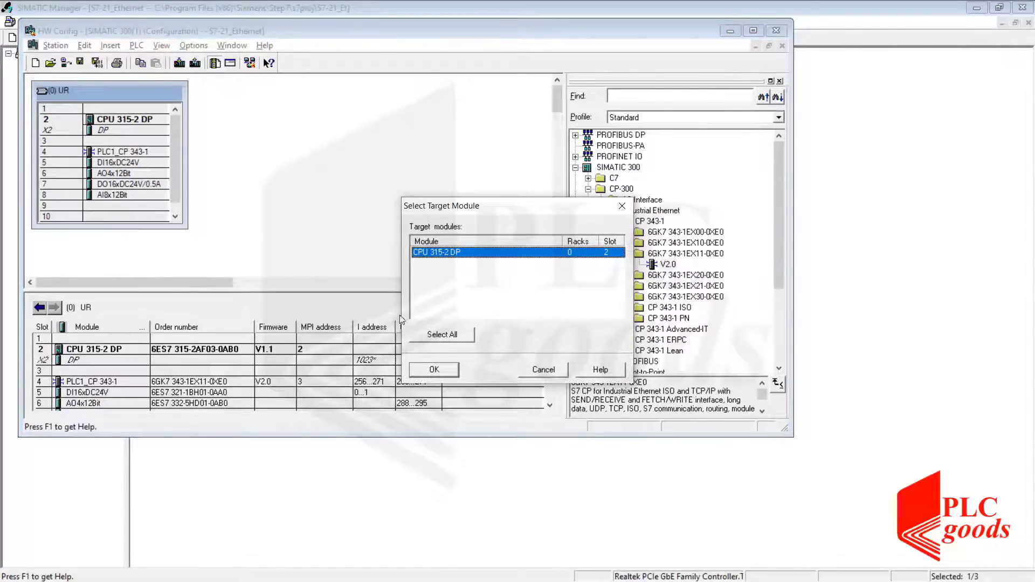
{"action": "left_click", "coordinate": [423, 370]}
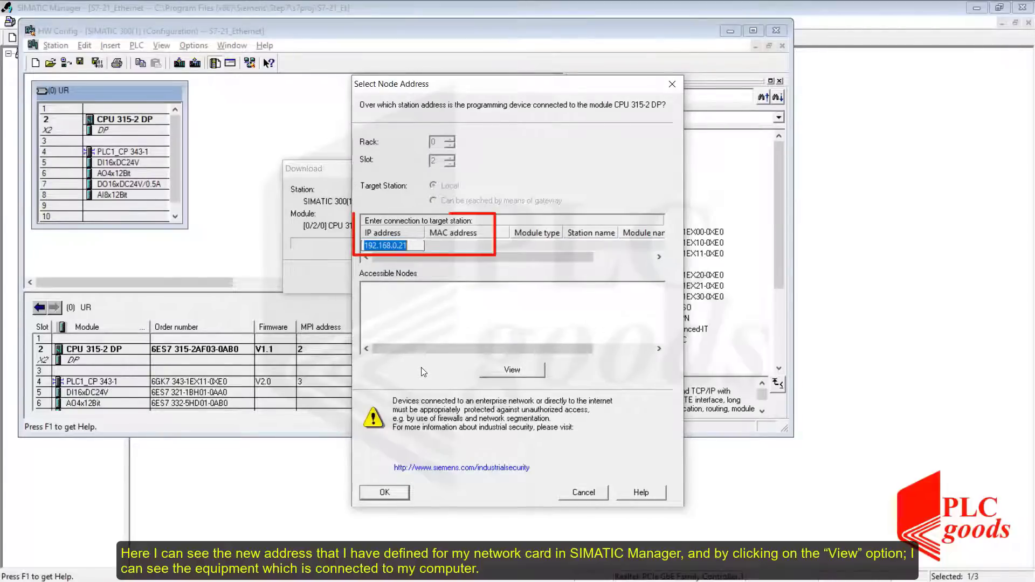
{"action": "left_click", "coordinate": [421, 368]}
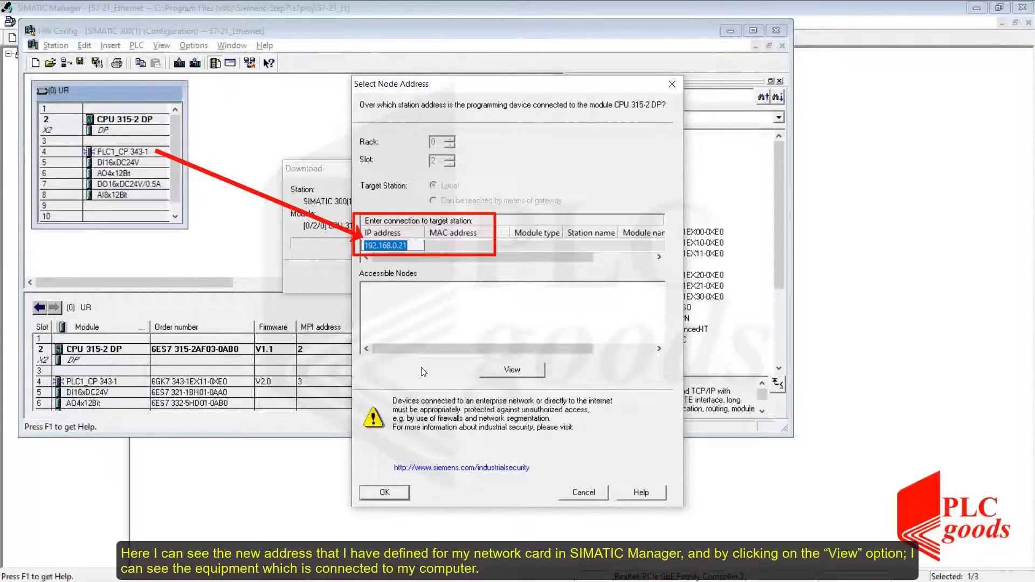
{"action": "left_click", "coordinate": [513, 369]}
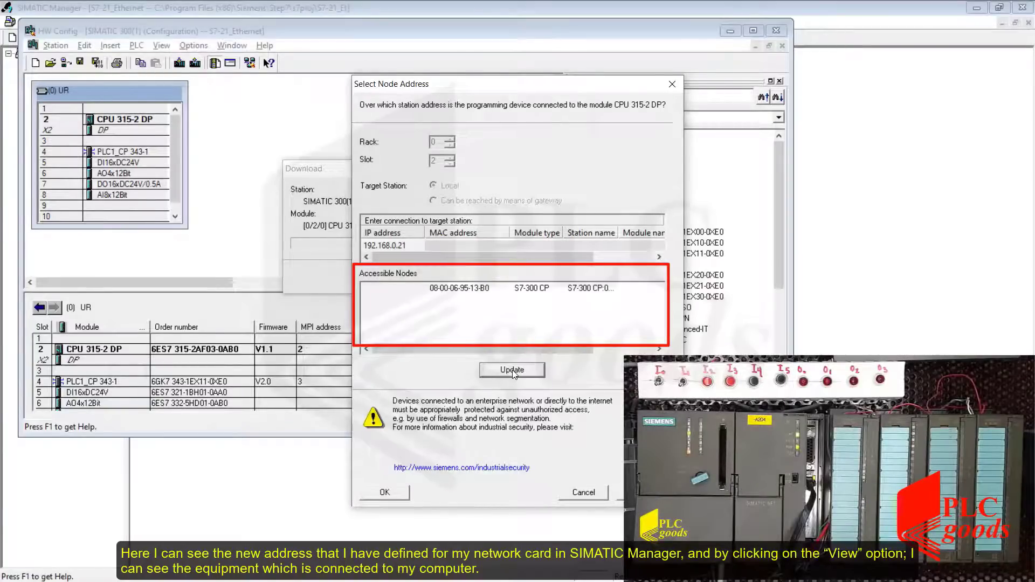
{"action": "left_click", "coordinate": [462, 291]}
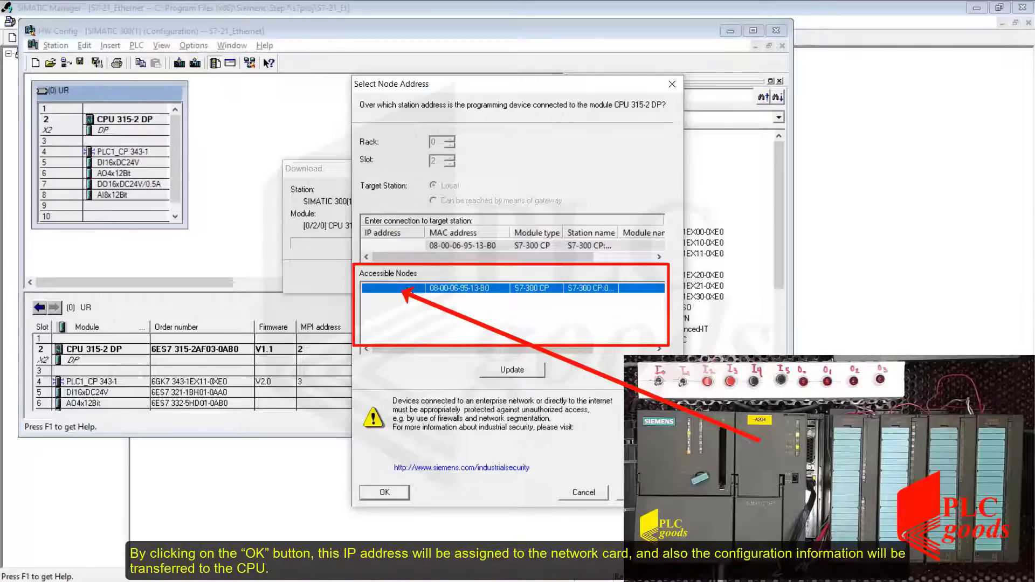
{"action": "left_click", "coordinate": [385, 492]}
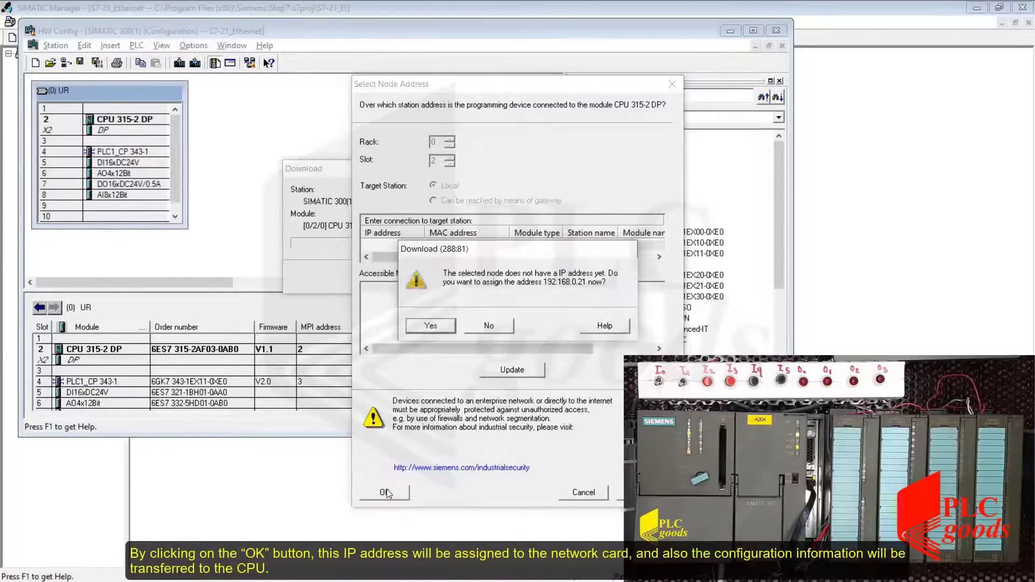
{"action": "left_click", "coordinate": [432, 324]}
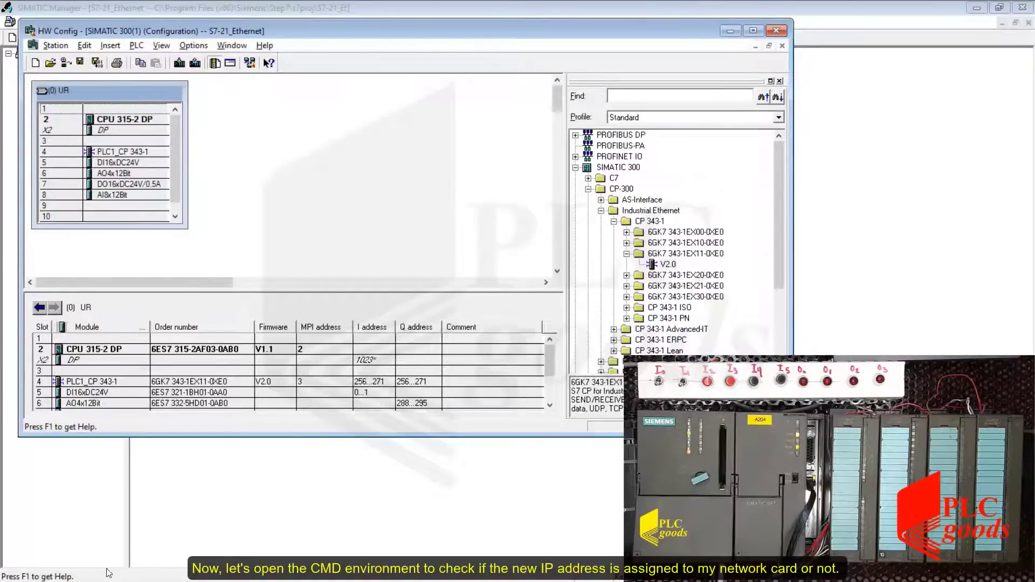
Search Windows for ping and open Command Prompt.
{"action": "key", "text": "super"}
{"action": "left_click", "coordinate": [49, 569]}
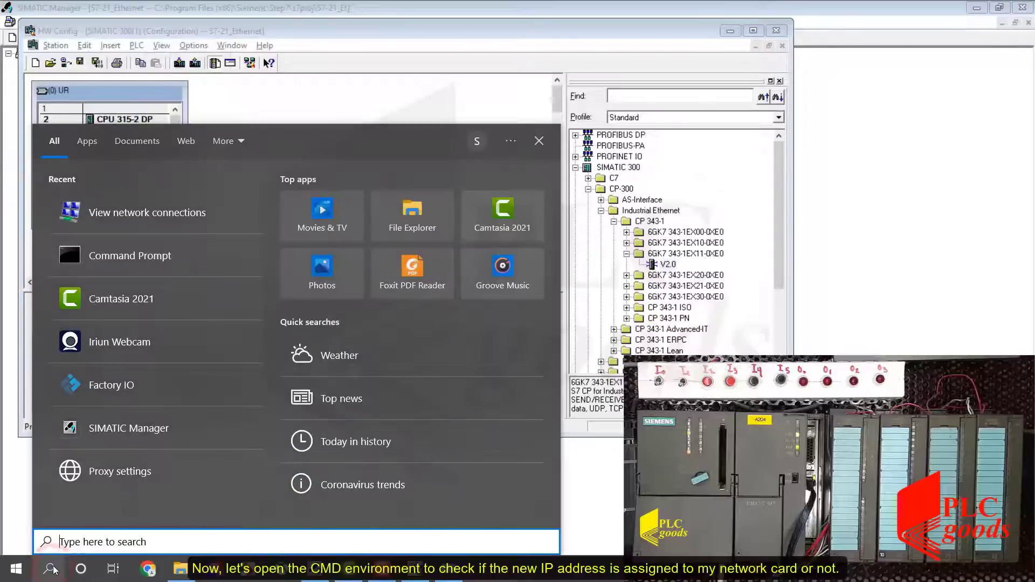
{"action": "type", "text": "pi"}
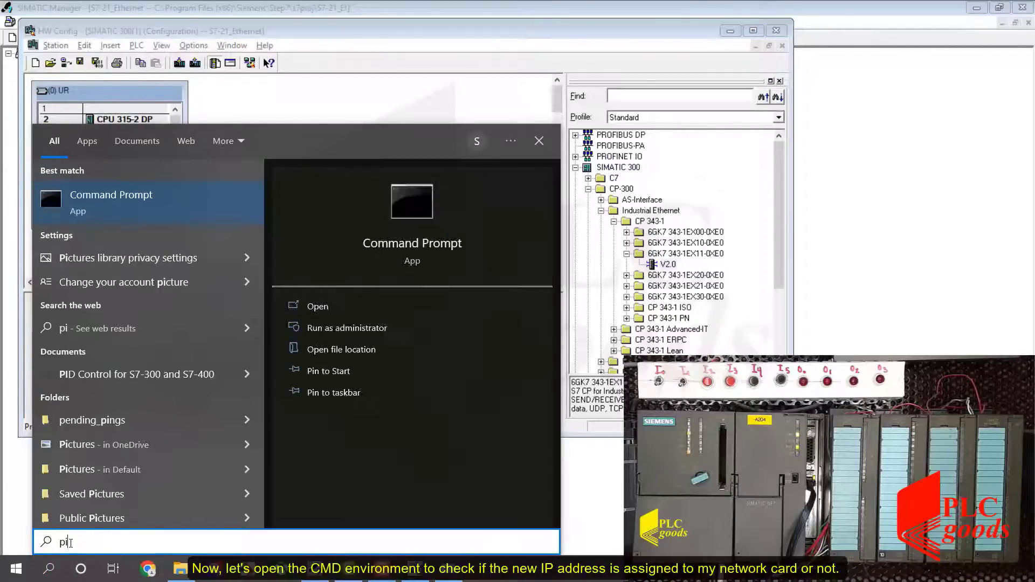
{"action": "type", "text": "ng"}
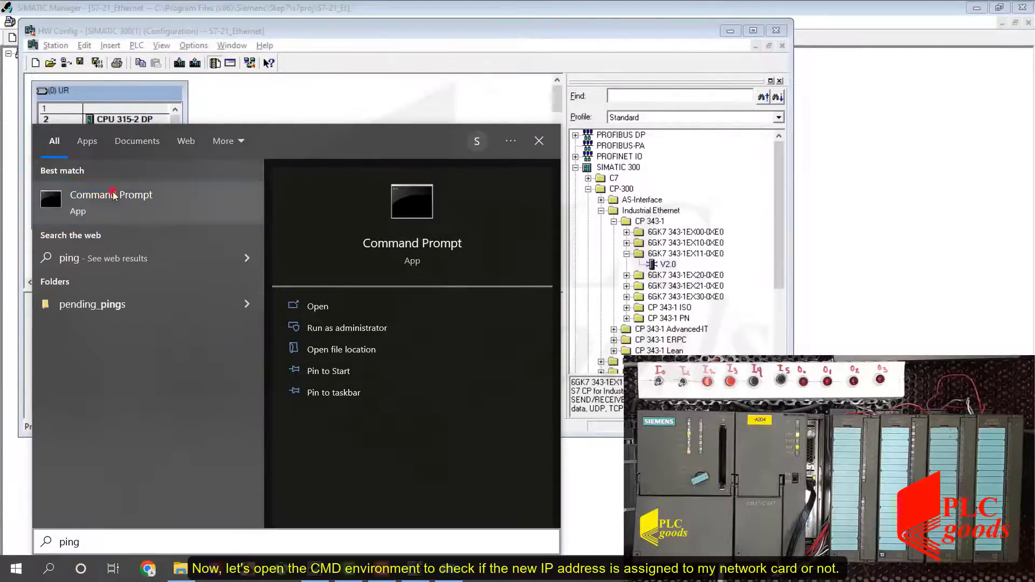
{"action": "left_click", "coordinate": [112, 194]}
{"action": "left_click", "coordinate": [190, 167]}
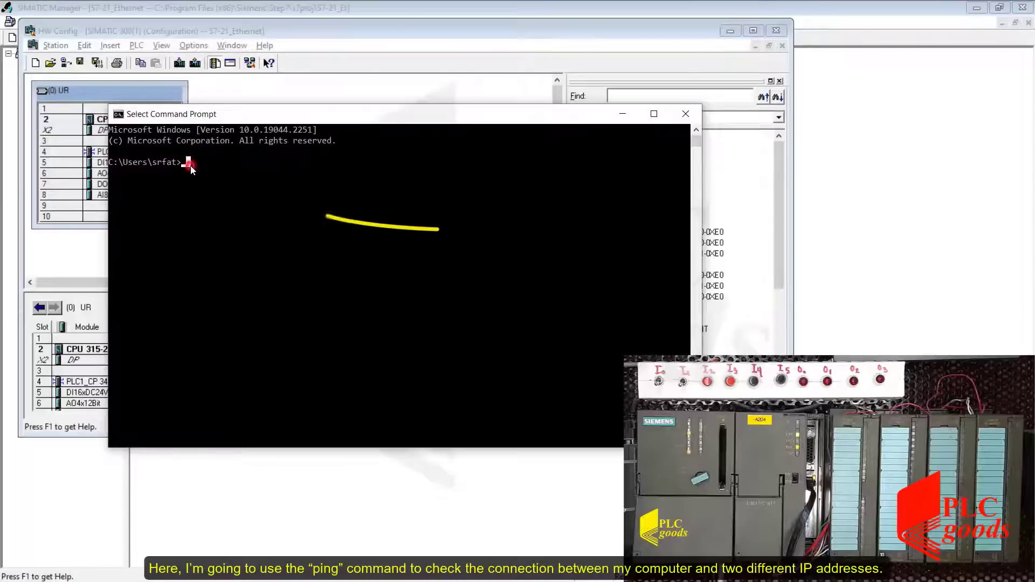
Ping the address 192.168.0.13 from the command prompt.
{"action": "key", "text": "Escape"}
{"action": "type", "text": "ping"}
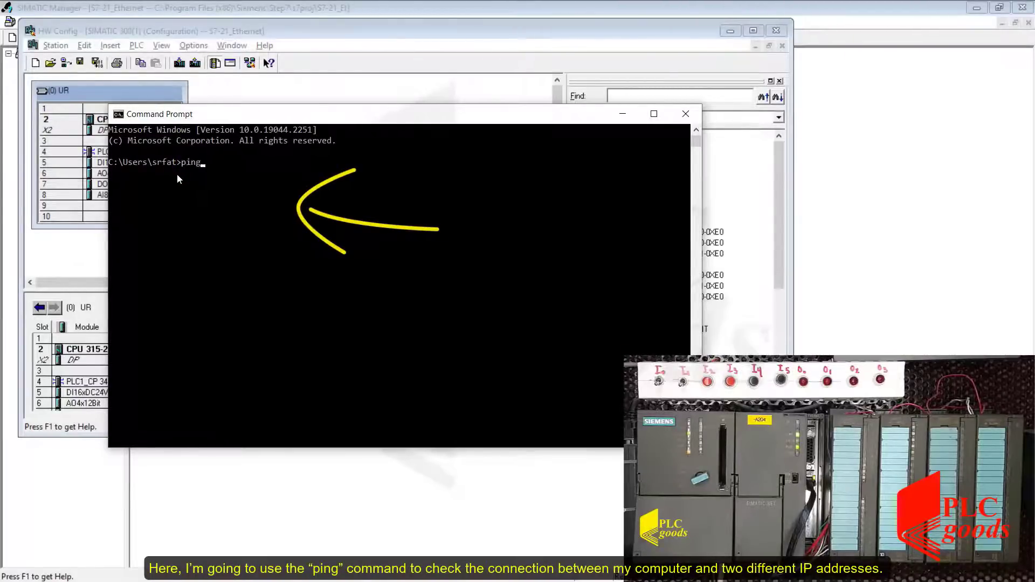
{"action": "type", "text": " 192.168.0"}
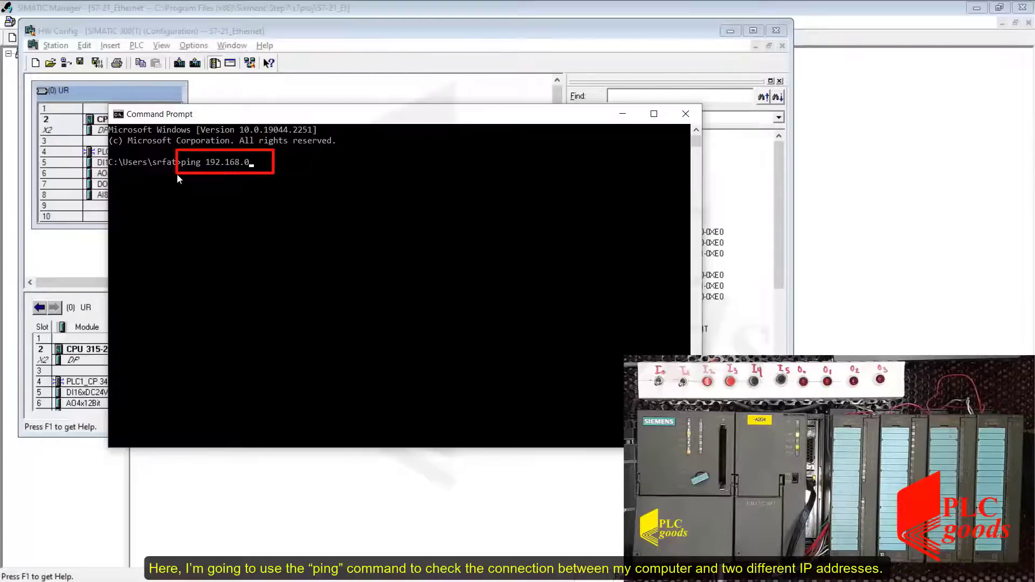
{"action": "type", "text": ".13"}
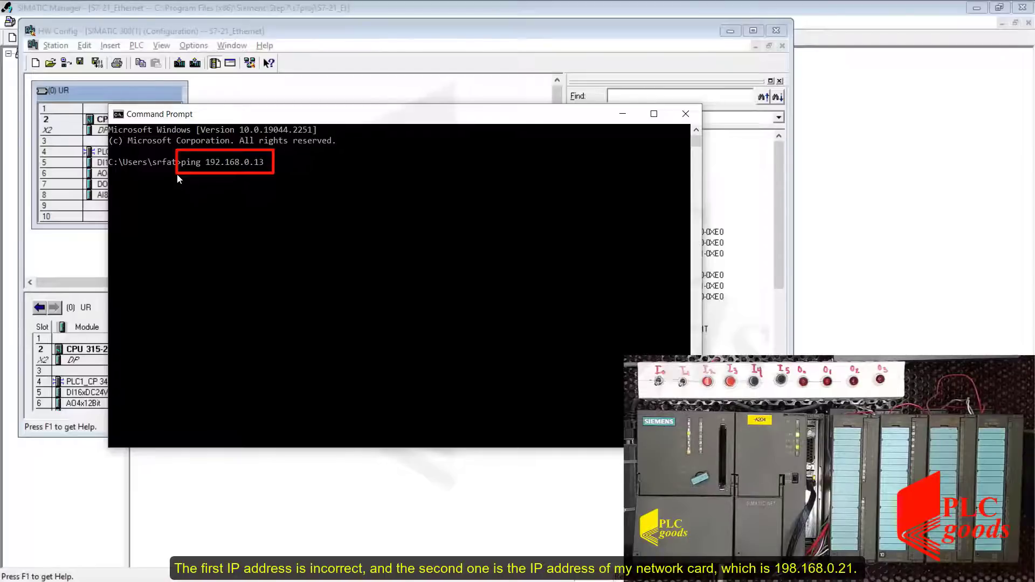
{"action": "key", "text": "Return"}
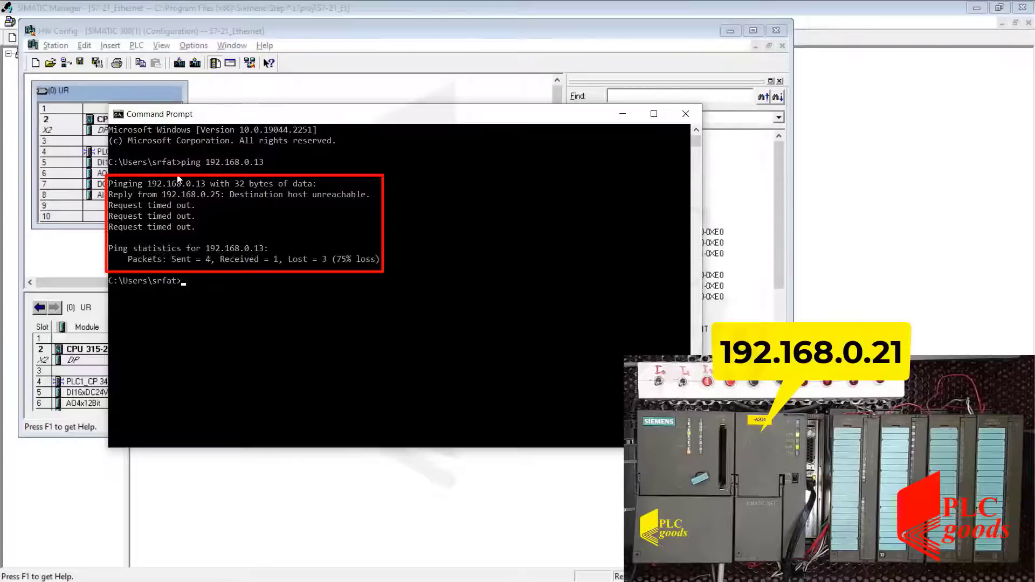
Ping the CP's address 192.168.0.21 from the command prompt.
{"action": "type", "text": "p"}
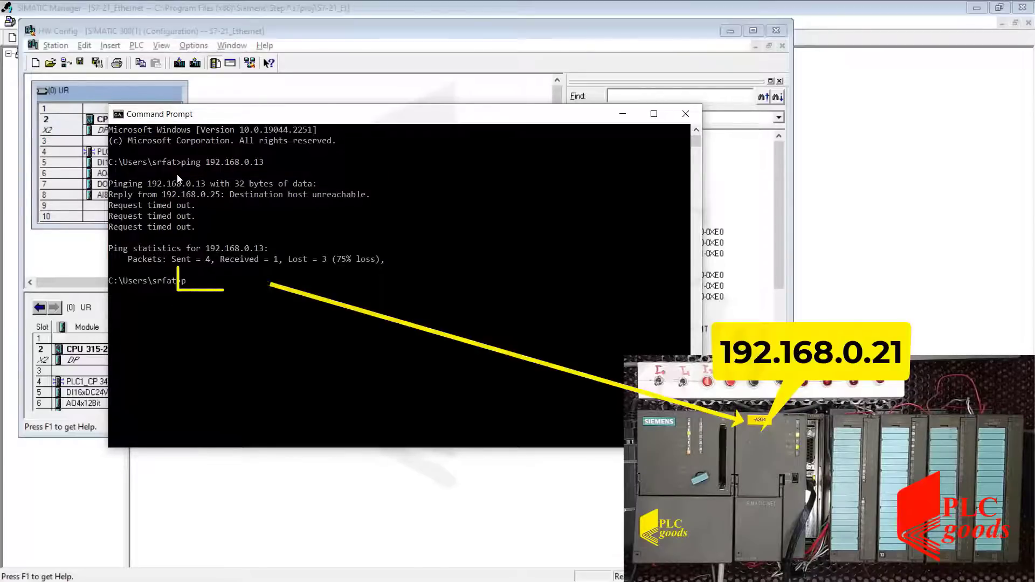
{"action": "type", "text": "ing 1"}
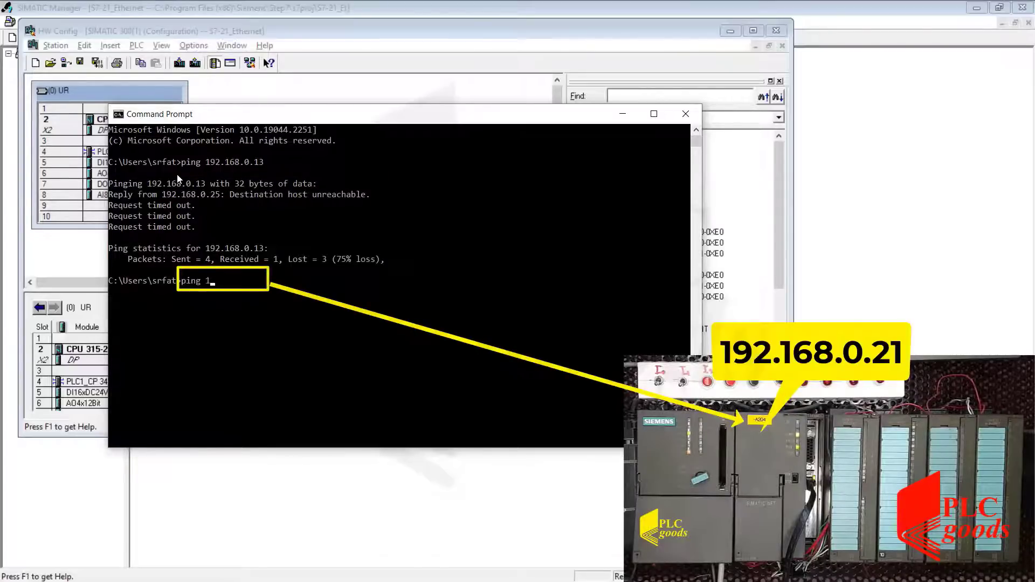
{"action": "type", "text": "92.168.0.21"}
{"action": "key", "text": "Return"}
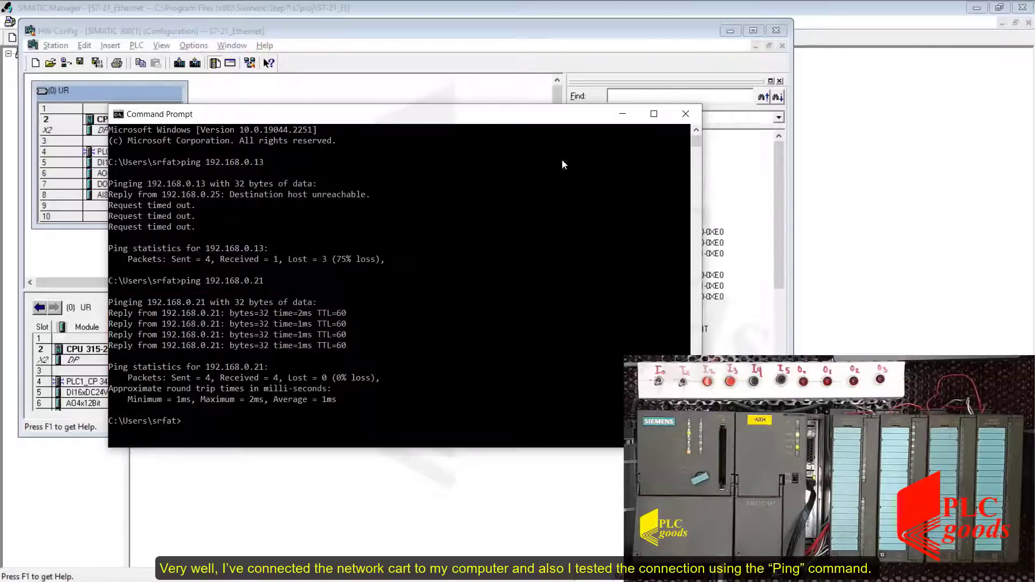
Close the command prompt and enable the Clock memory option in the CPU 315-2 DP properties.
{"action": "left_click", "coordinate": [682, 118]}
{"action": "left_click", "coordinate": [472, 193]}
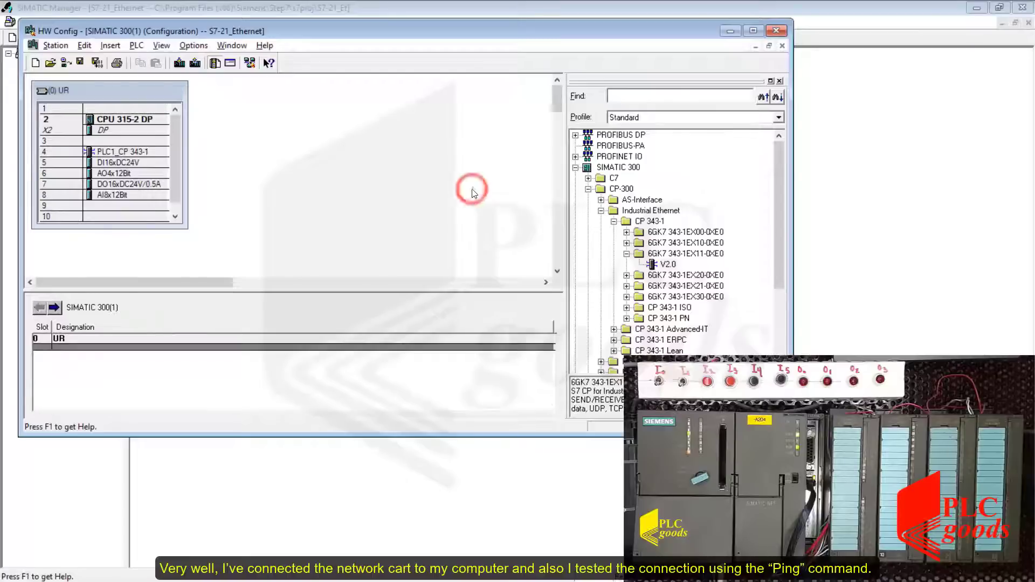
{"action": "left_click", "coordinate": [149, 92]}
{"action": "left_click", "coordinate": [126, 124]}
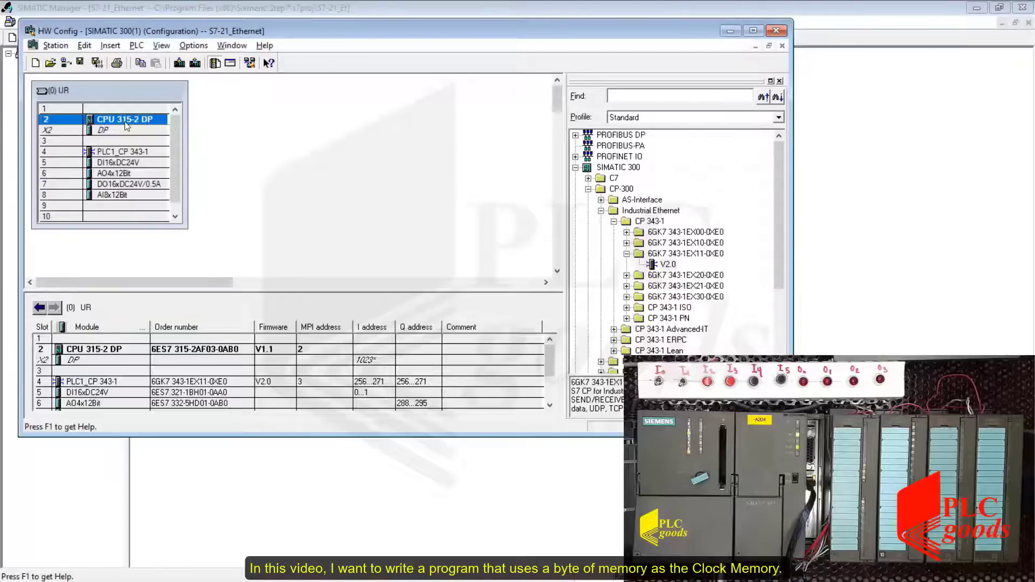
{"action": "right_click", "coordinate": [127, 125]}
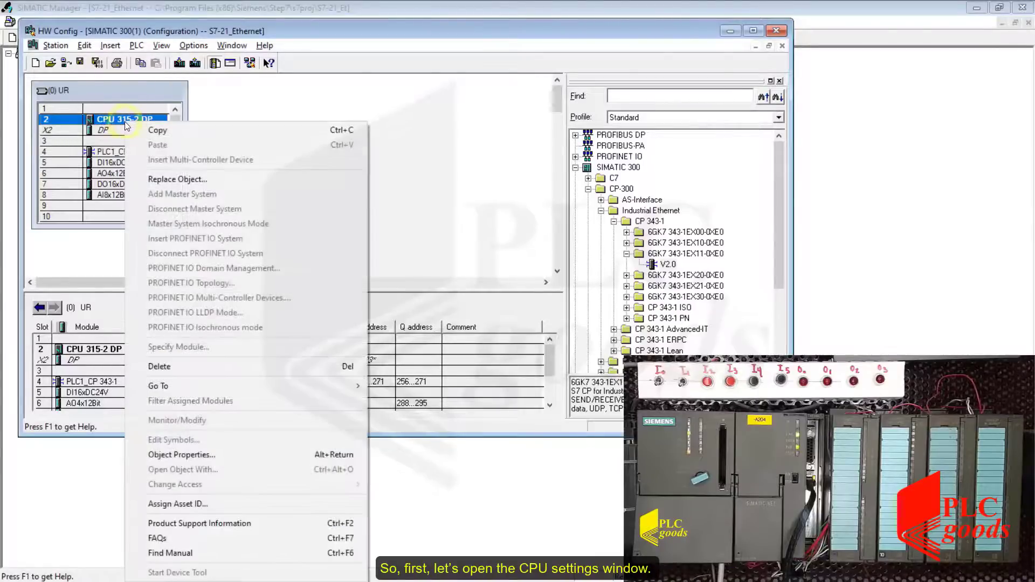
{"action": "left_click", "coordinate": [183, 455]}
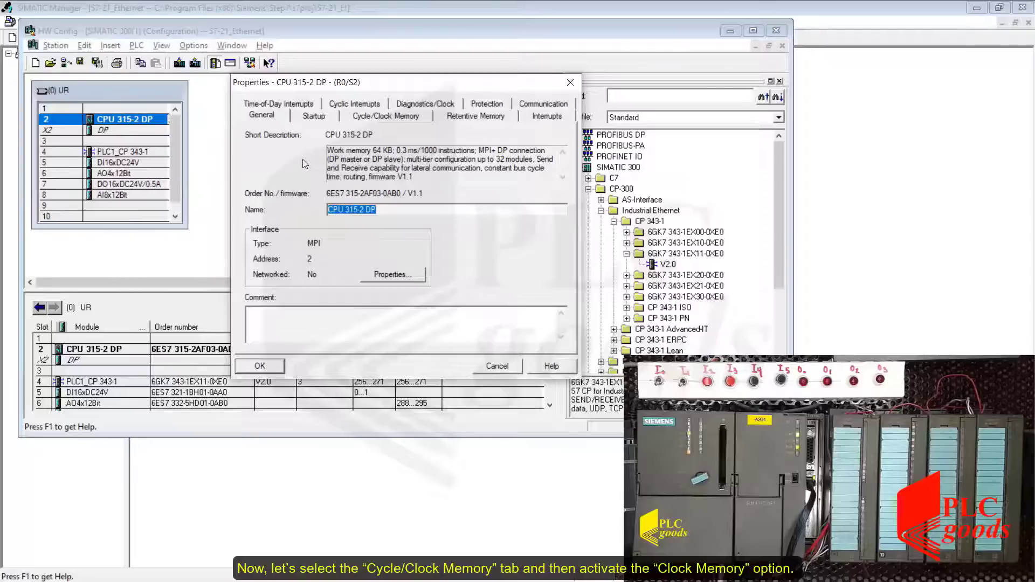
{"action": "left_click", "coordinate": [350, 118]}
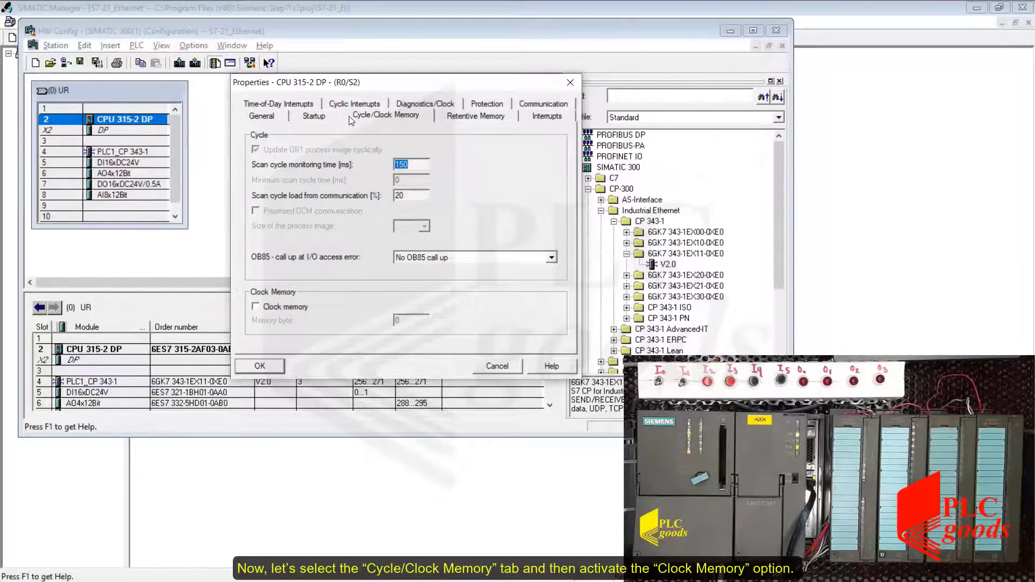
{"action": "left_click", "coordinate": [271, 311]}
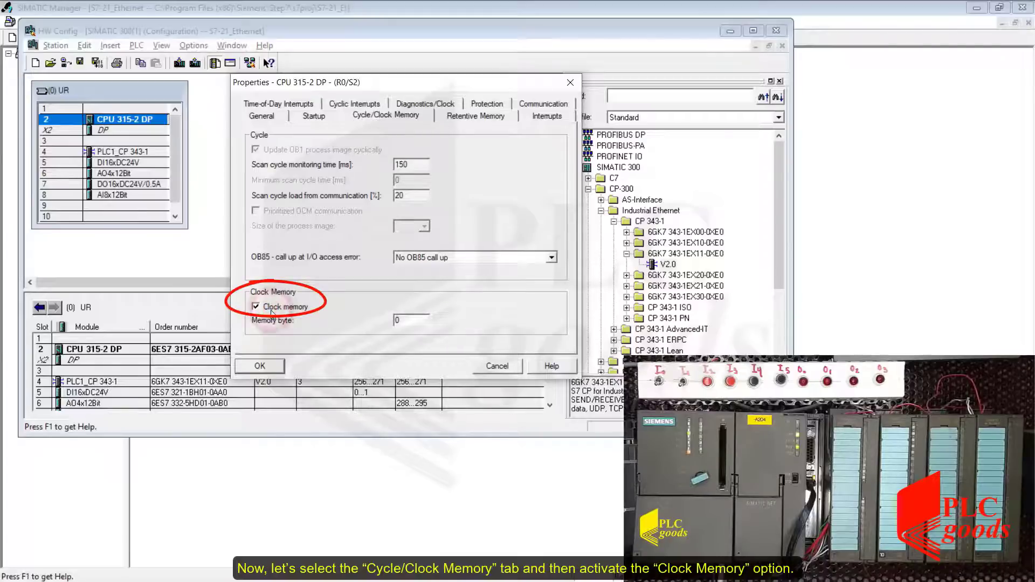
{"action": "left_click", "coordinate": [260, 366]}
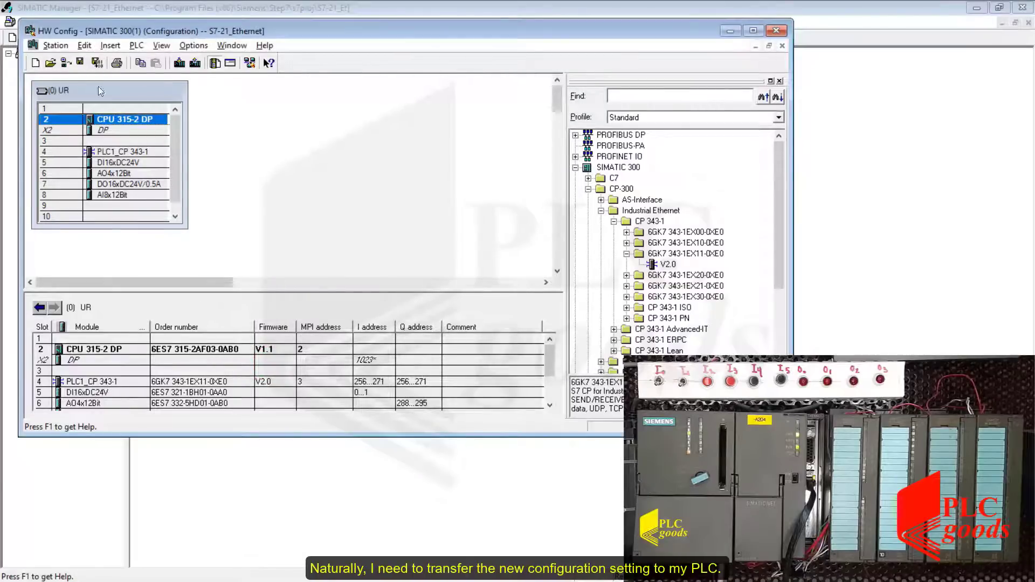
Download the hardware configuration to the CPU through the accessible CP node 192.168.0.21.
{"action": "left_click", "coordinate": [96, 65]}
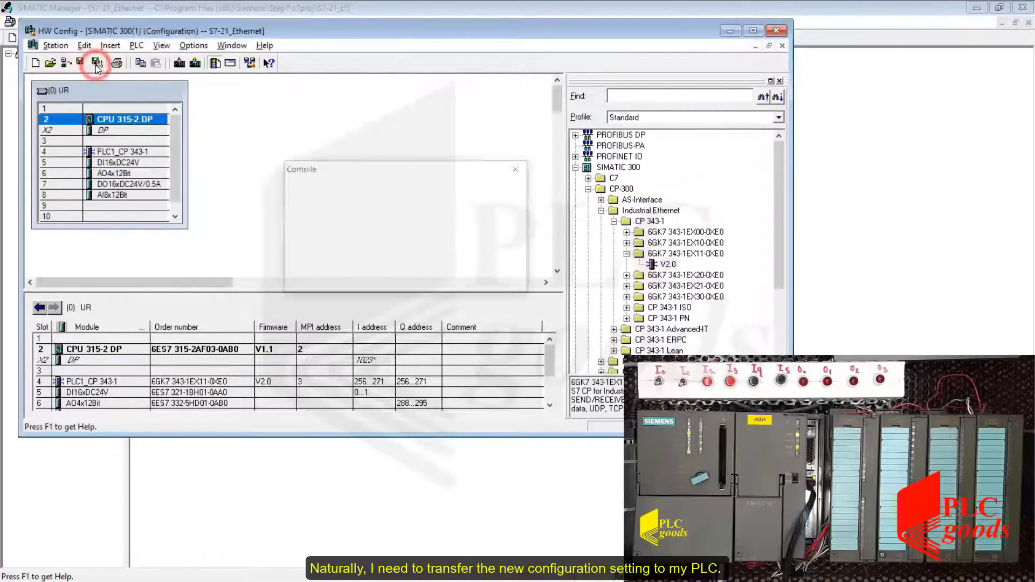
{"action": "left_click", "coordinate": [177, 65]}
{"action": "left_click", "coordinate": [424, 370]}
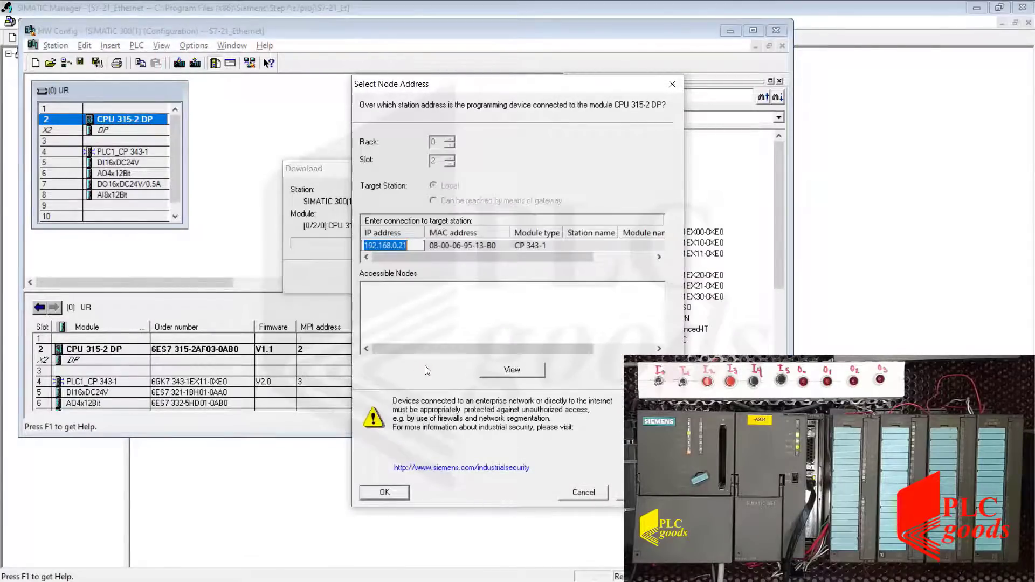
{"action": "left_click", "coordinate": [499, 370]}
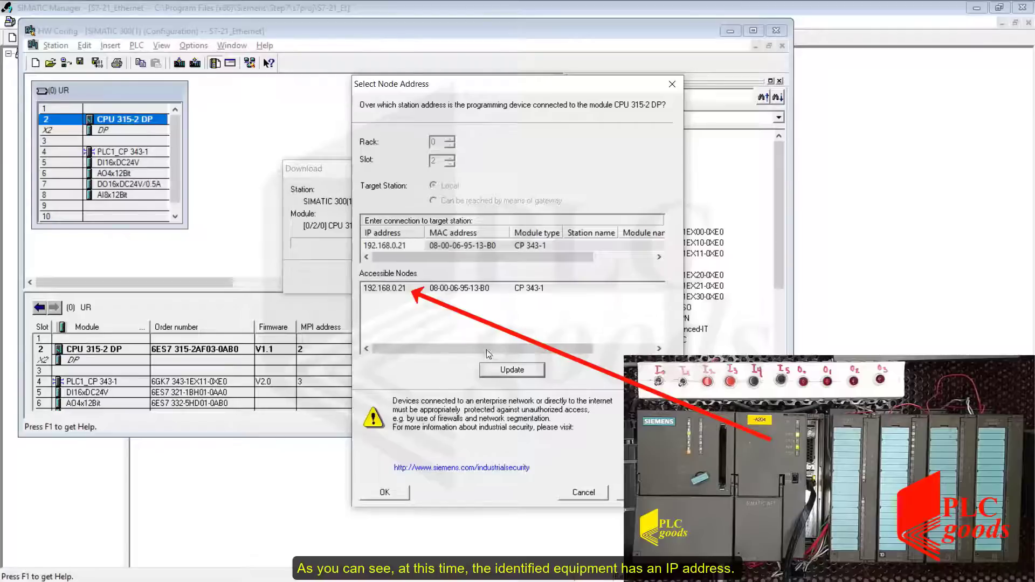
{"action": "left_click", "coordinate": [453, 291]}
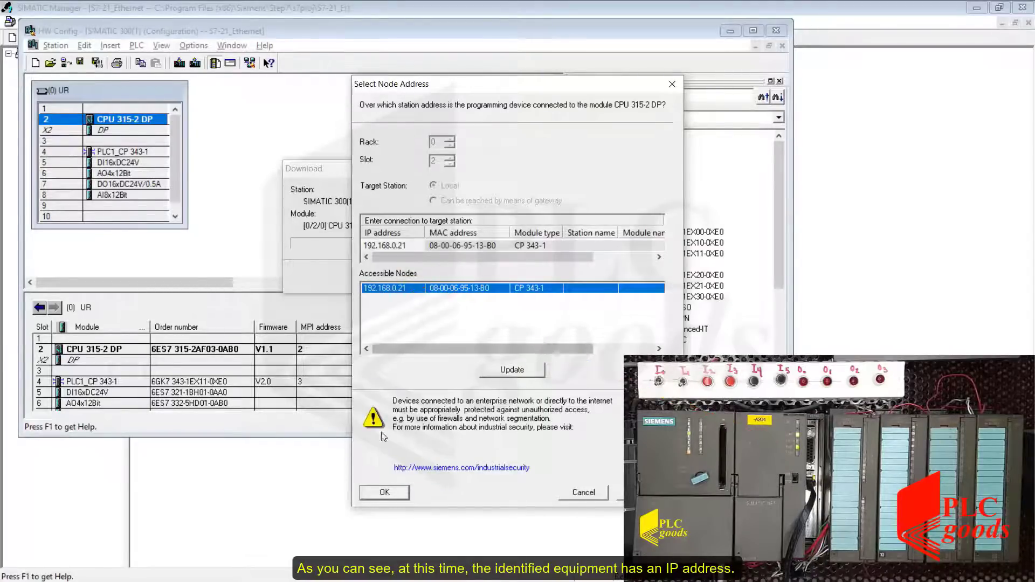
{"action": "left_click", "coordinate": [371, 492]}
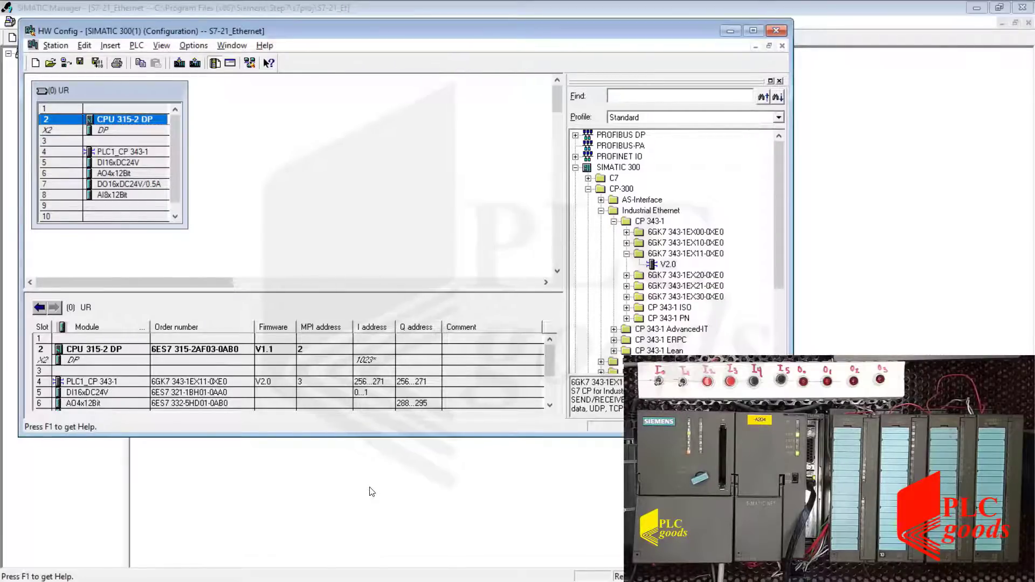
Close the hardware configuration and open block OB1 of the CPU's S7 program in the LAD editor.
{"action": "left_click", "coordinate": [770, 31]}
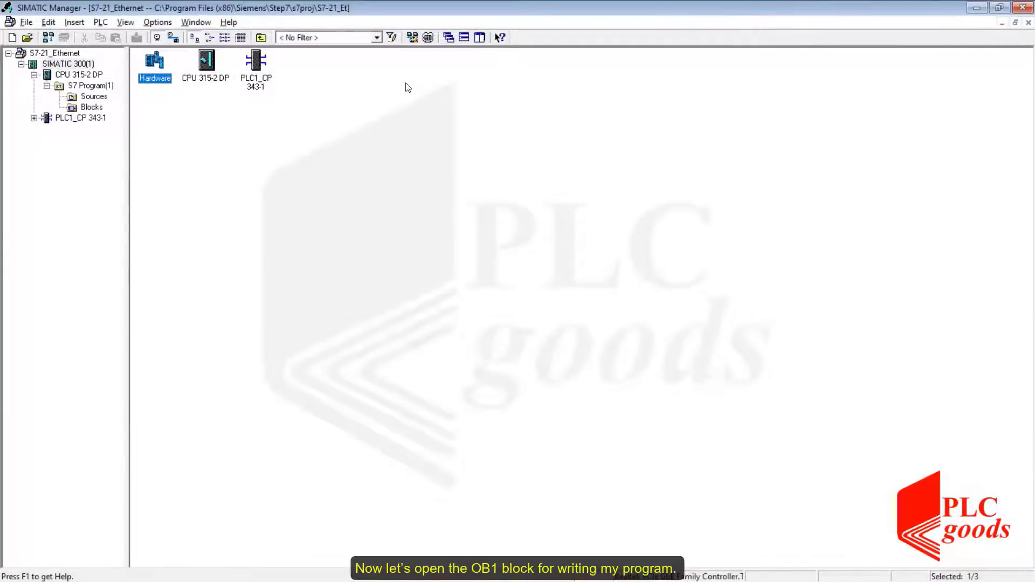
{"action": "double_click", "coordinate": [207, 69]}
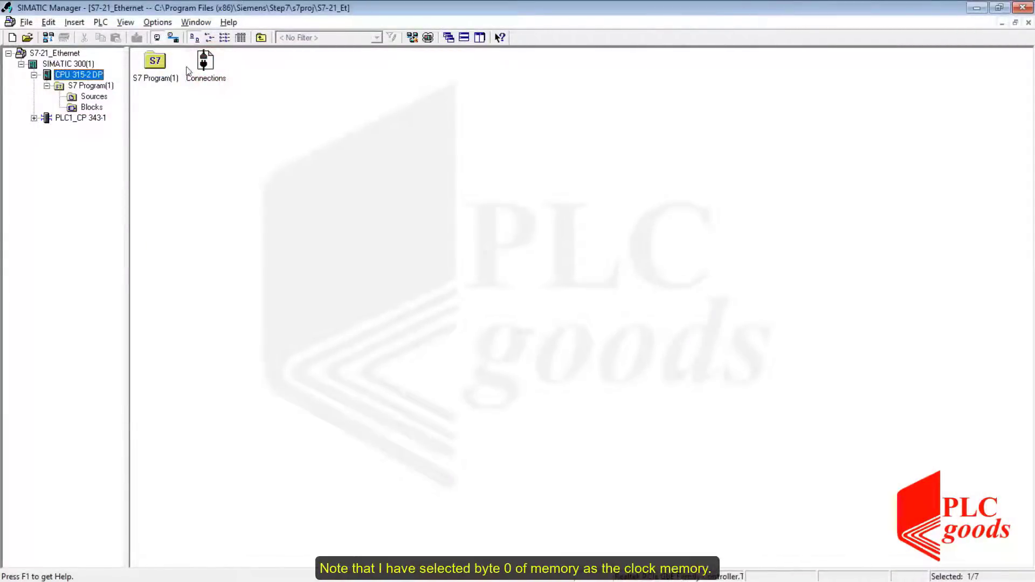
{"action": "double_click", "coordinate": [155, 62]}
{"action": "double_click", "coordinate": [205, 63]}
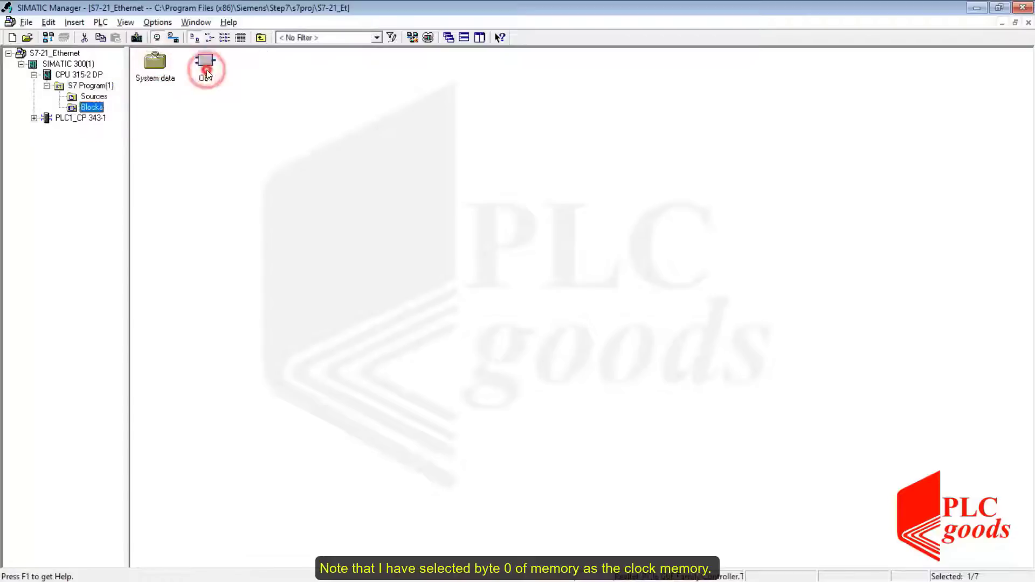
{"action": "double_click", "coordinate": [206, 67]}
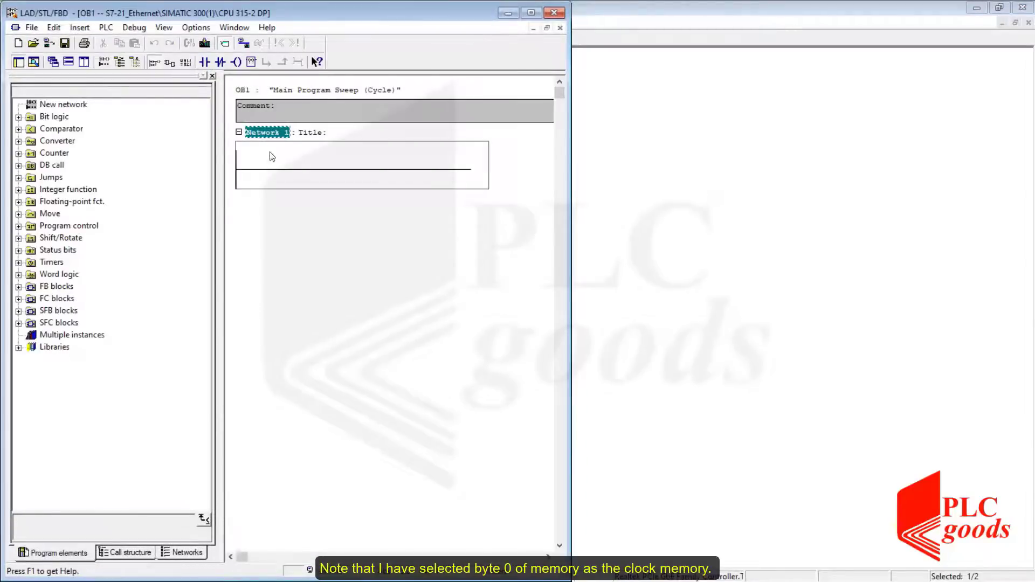
{"action": "left_click", "coordinate": [270, 170]}
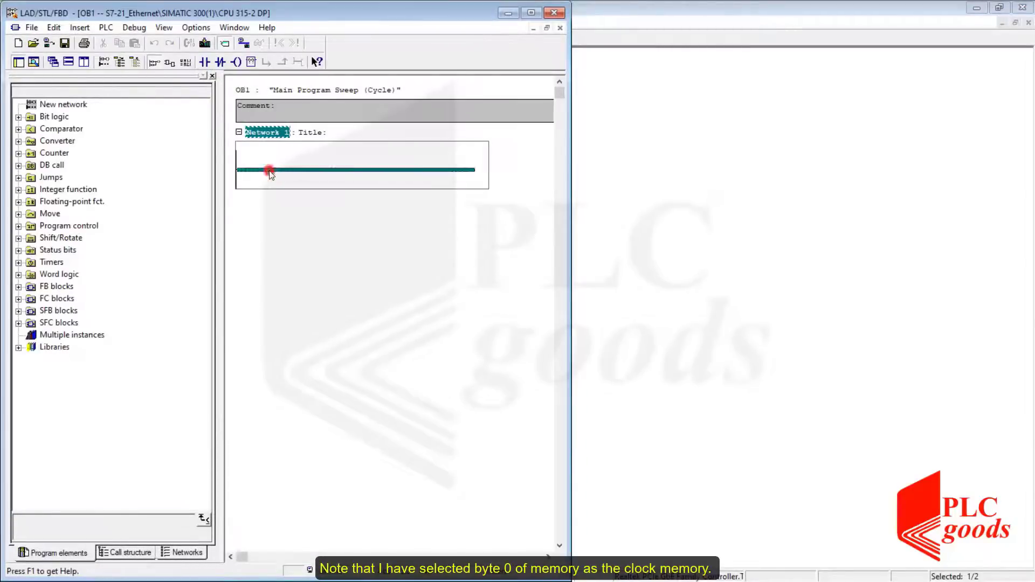
Search the editor help for clock memory and read the Using Clock Memory and Timers topic.
{"action": "left_click", "coordinate": [266, 27]}
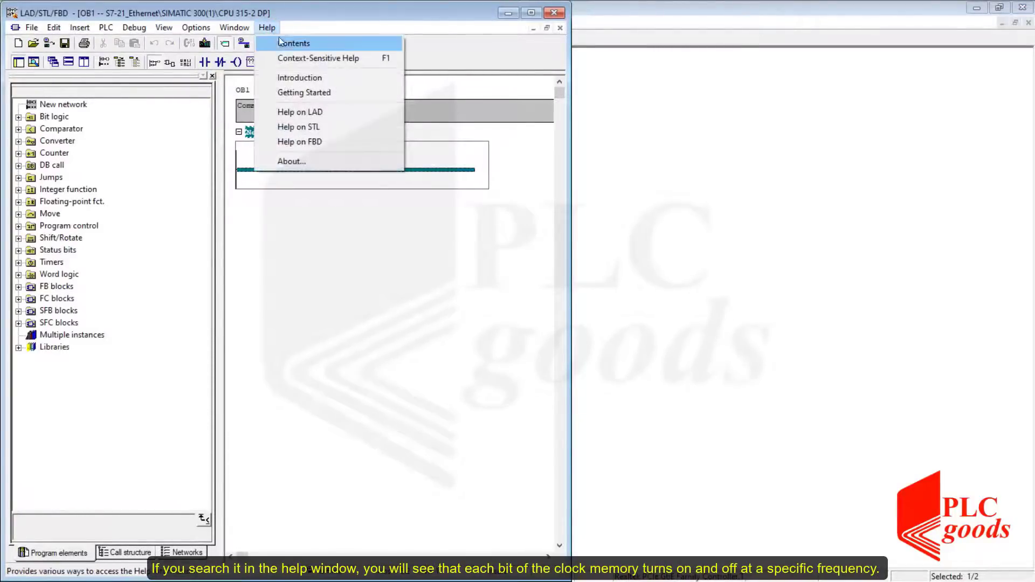
{"action": "left_click", "coordinate": [280, 42]}
{"action": "left_click", "coordinate": [110, 122]}
{"action": "type", "text": "clock m"}
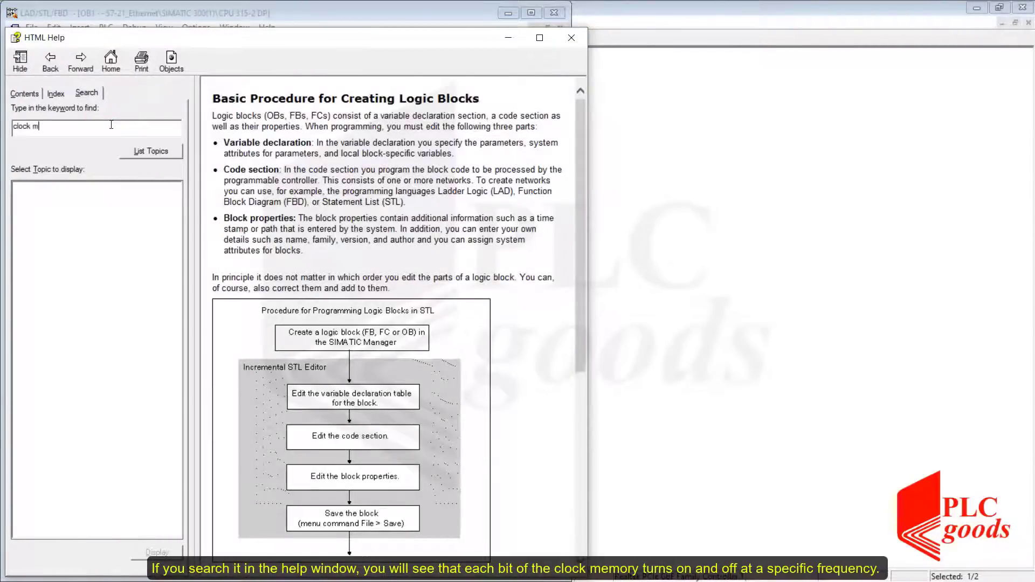
{"action": "type", "text": "emory"}
{"action": "key", "text": "Return"}
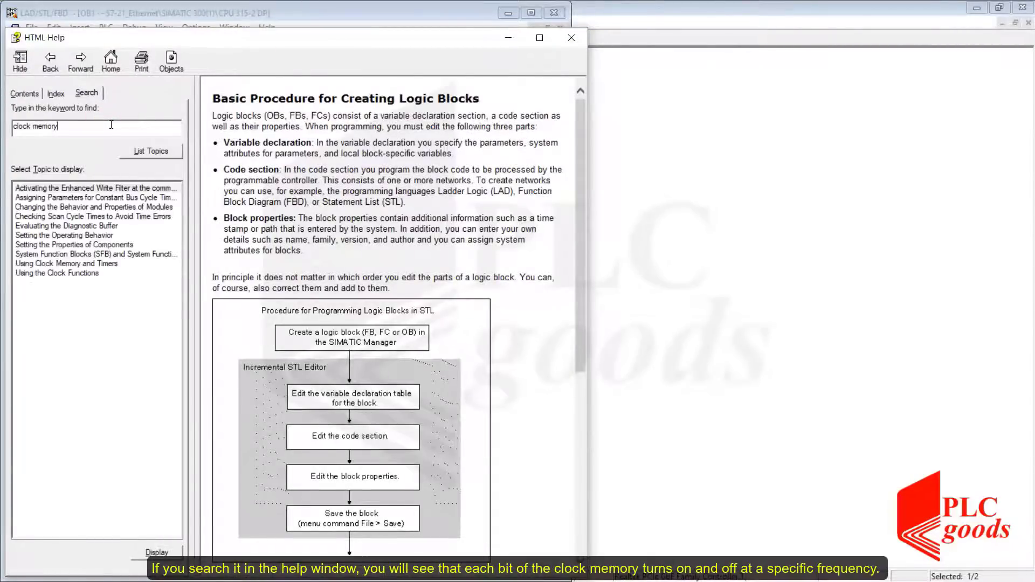
{"action": "double_click", "coordinate": [76, 264]}
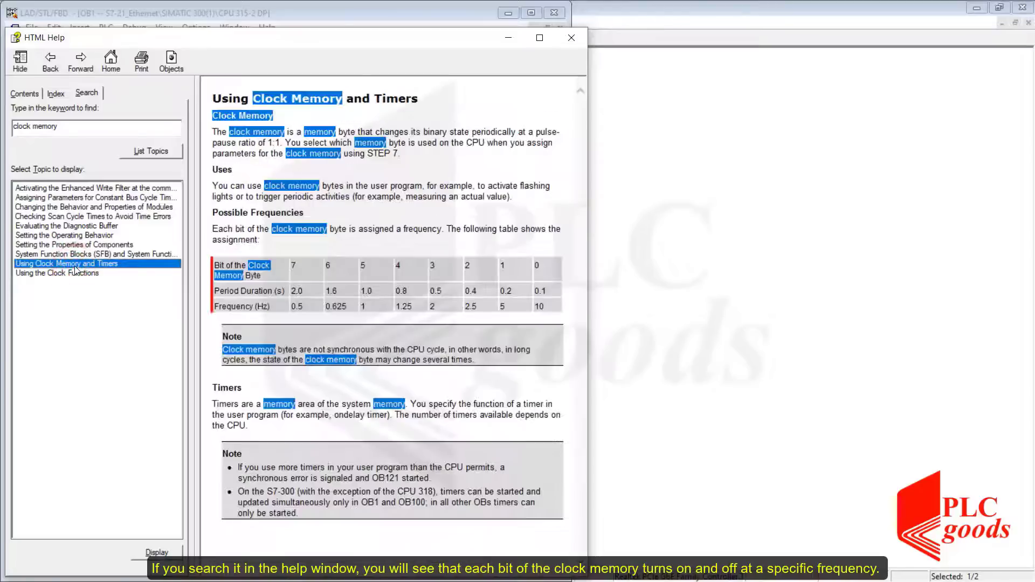
{"action": "left_click", "coordinate": [279, 277]}
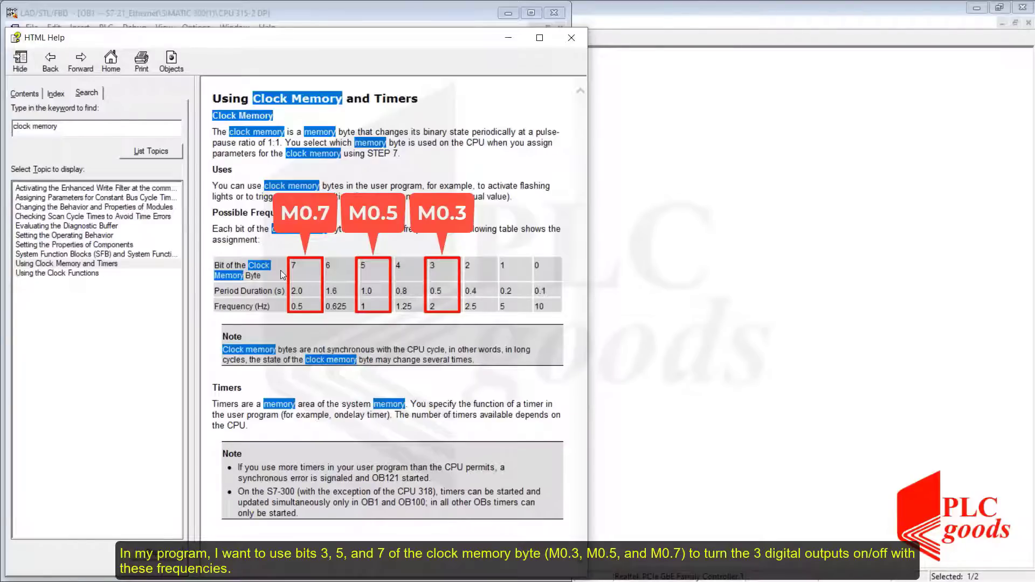
{"action": "left_click", "coordinate": [577, 47]}
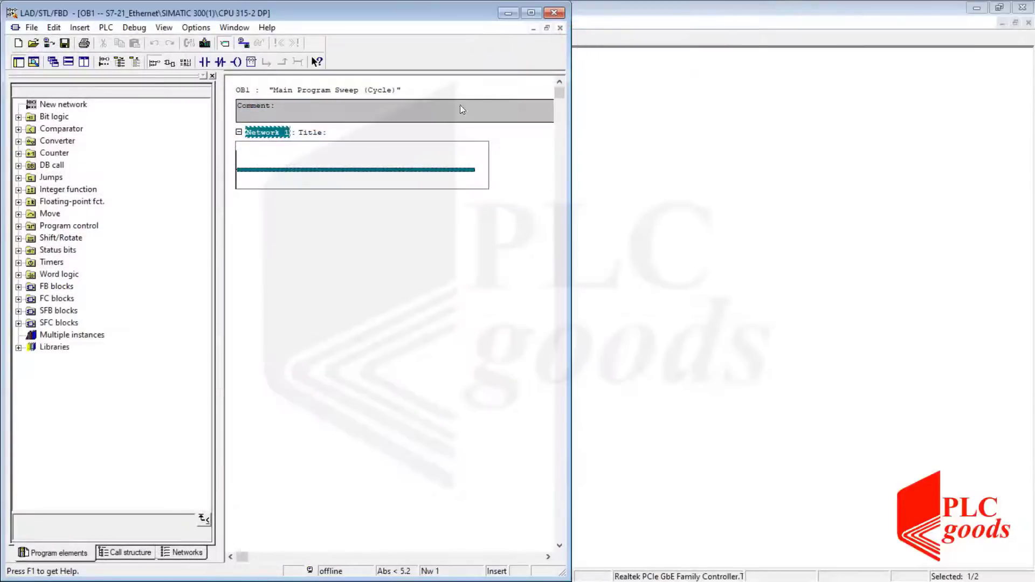
Insert a normally open contact addressed I0.0 at the start of Network 1.
{"action": "left_click", "coordinate": [204, 63]}
{"action": "left_click", "coordinate": [261, 159]}
{"action": "type", "text": "i0"}
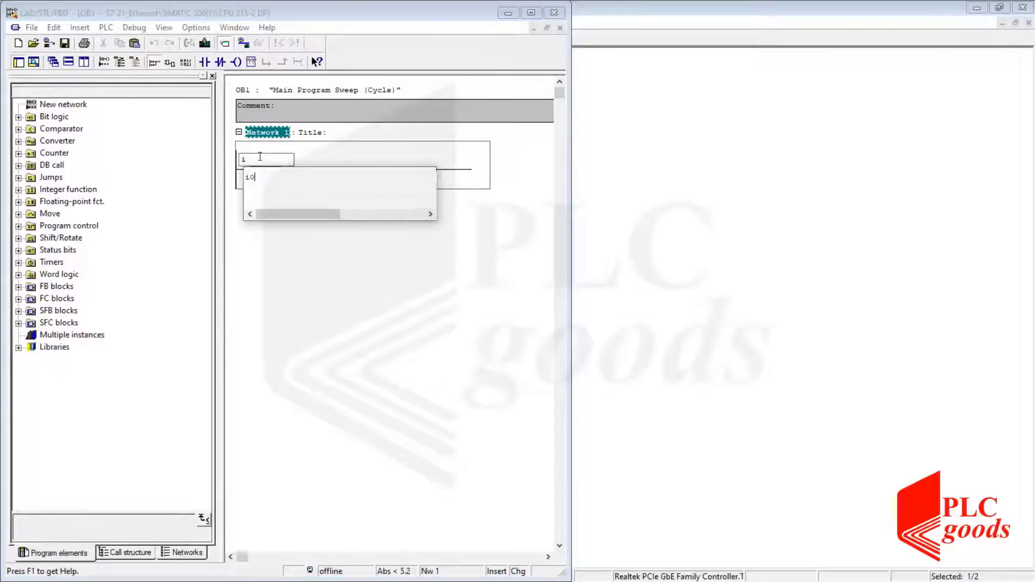
{"action": "type", "text": ".0"}
{"action": "key", "text": "Return"}
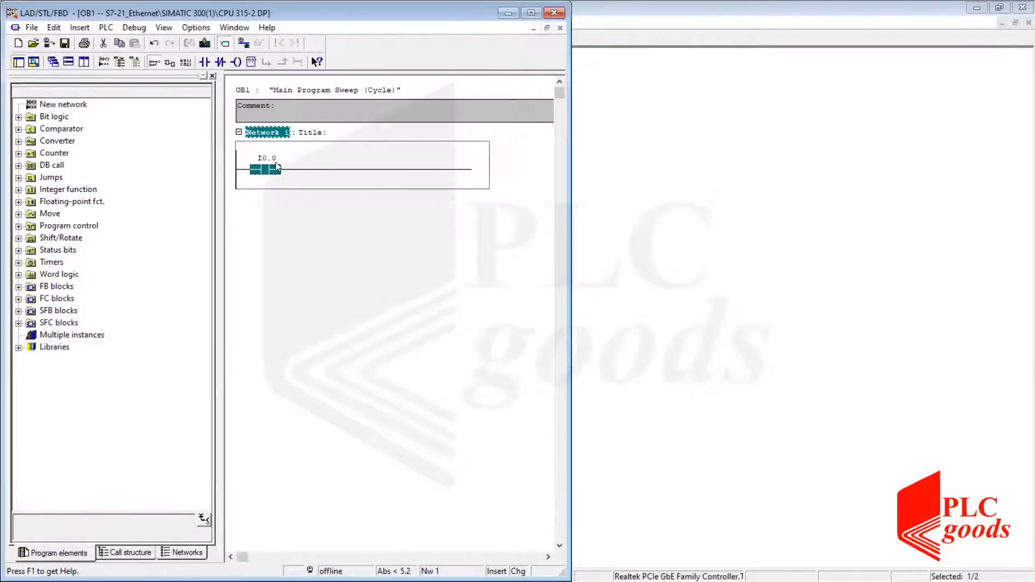
{"action": "left_click", "coordinate": [296, 170]}
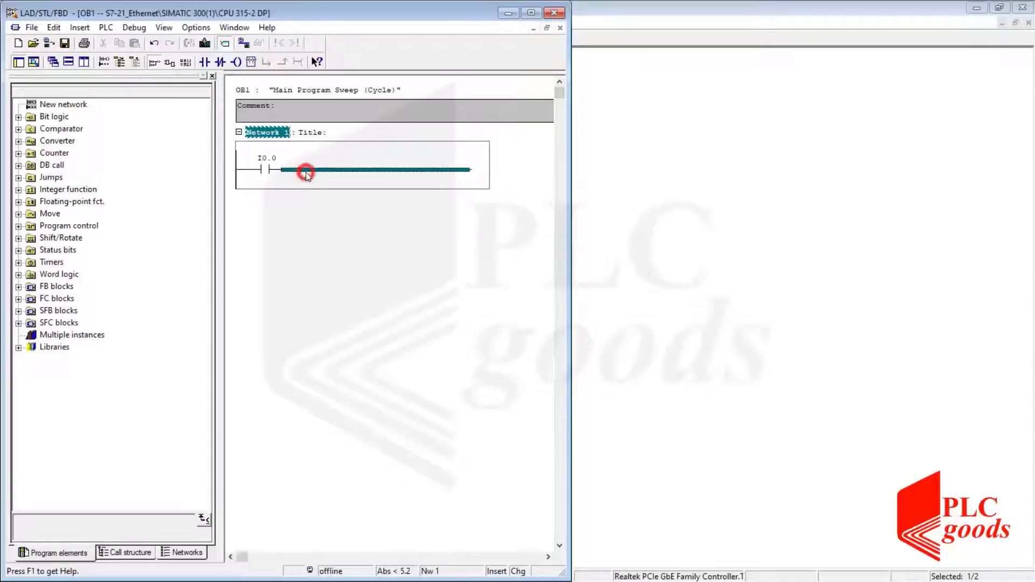
Add a second normally open contact addressed M0.3 in series after I0.0.
{"action": "left_click", "coordinate": [203, 63]}
{"action": "left_click", "coordinate": [319, 158]}
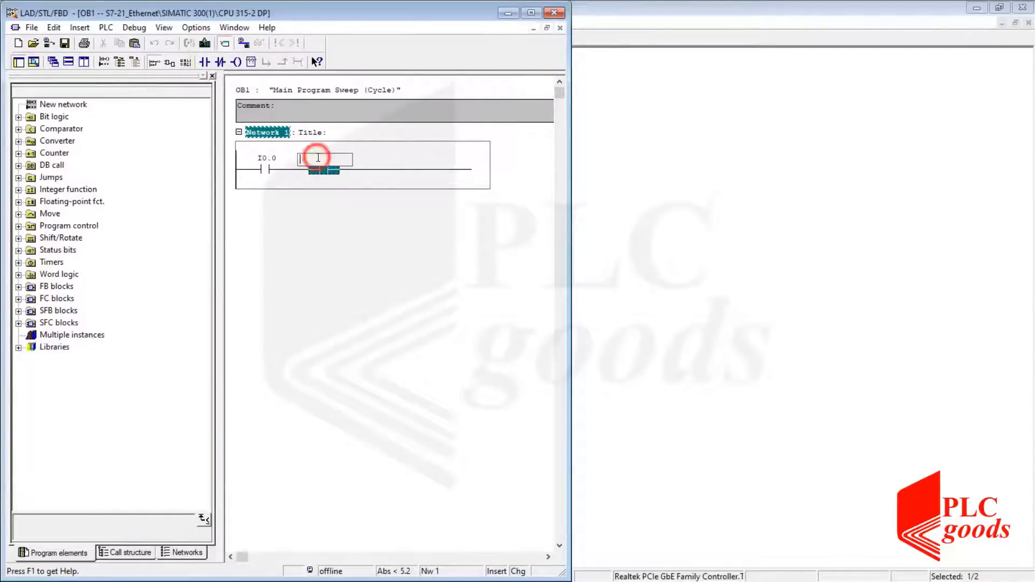
{"action": "type", "text": "m0"}
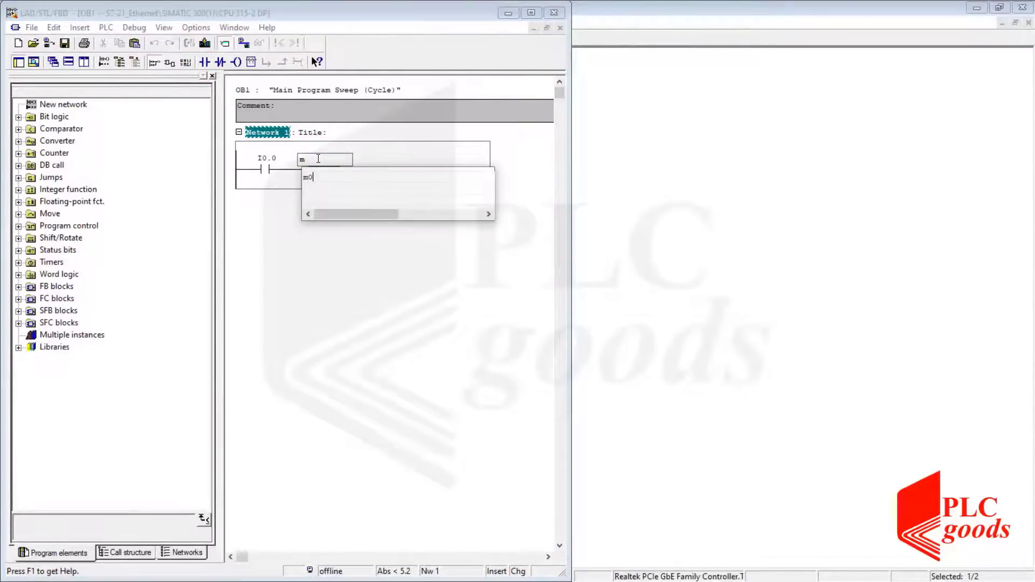
{"action": "type", "text": ".3"}
{"action": "key", "text": "Return"}
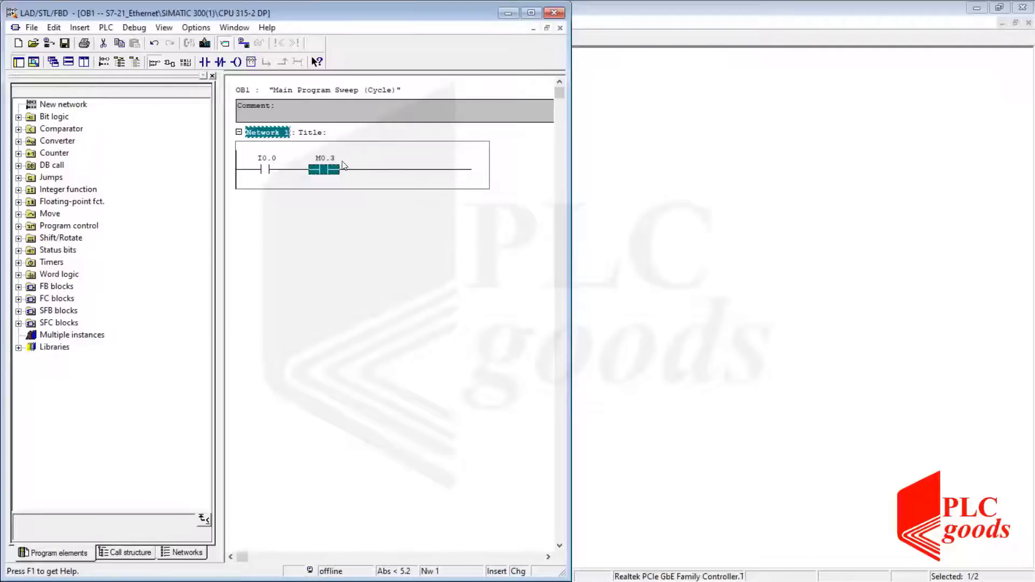
{"action": "left_click", "coordinate": [362, 169]}
Add an output coil addressed Q0.3 at the end of the rung.
{"action": "left_click", "coordinate": [236, 62]}
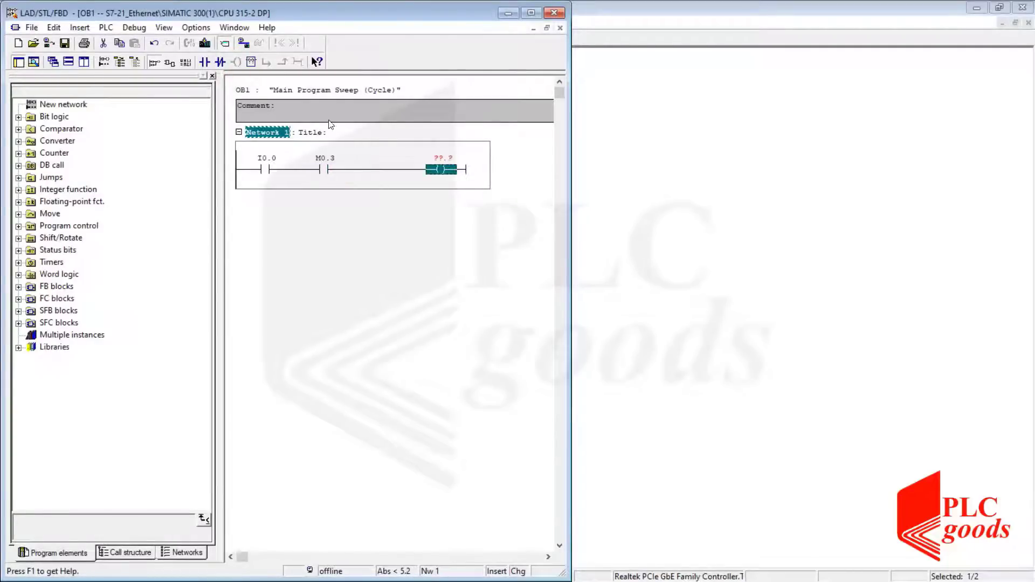
{"action": "left_click", "coordinate": [437, 159]}
{"action": "type", "text": "m"}
{"action": "type", "text": "q"}
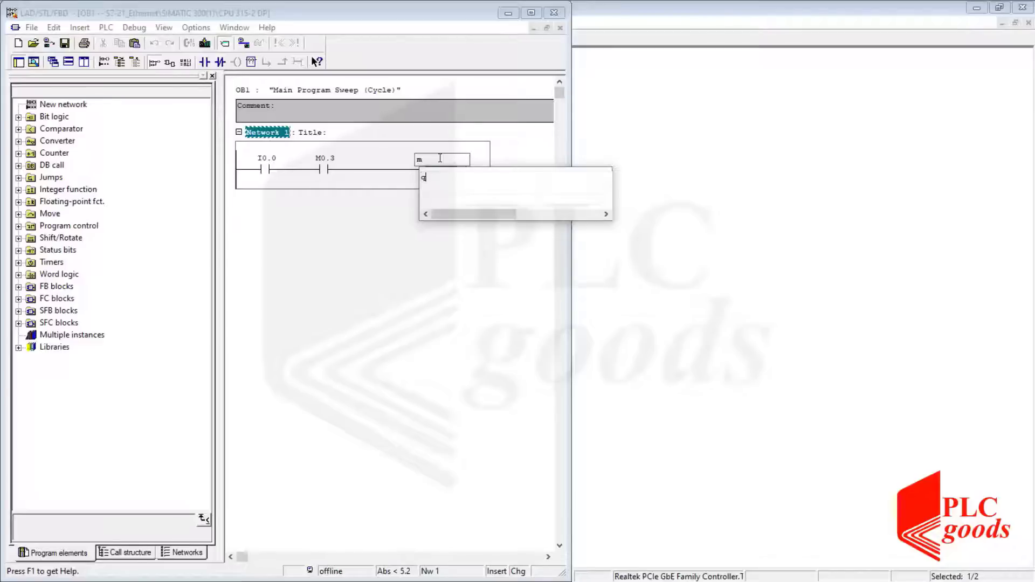
{"action": "type", "text": "0.3"}
{"action": "key", "text": "Return"}
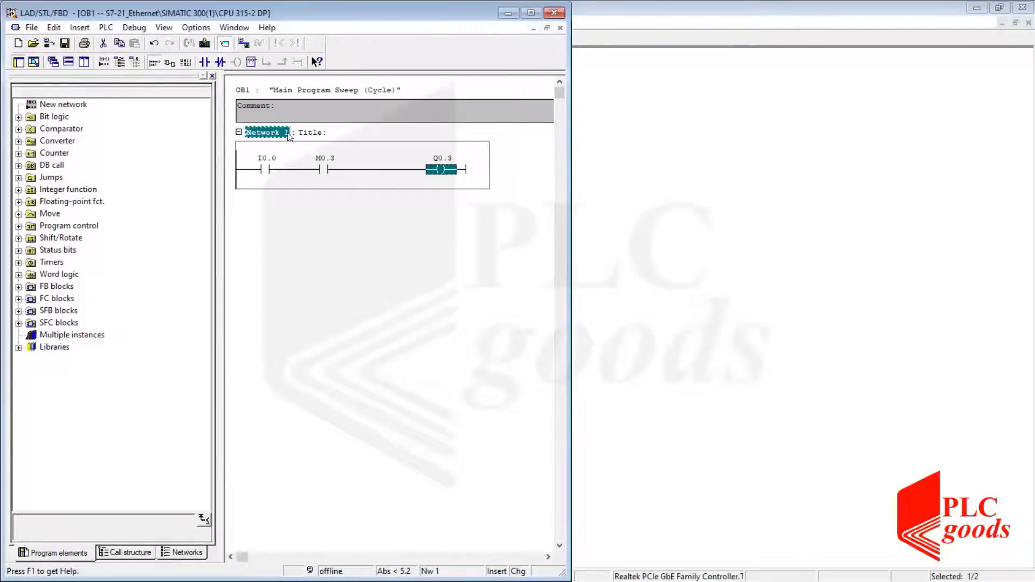
Copy Network 1 and paste it as a new Network 2.
{"action": "right_click", "coordinate": [266, 132]}
{"action": "left_click", "coordinate": [288, 155]}
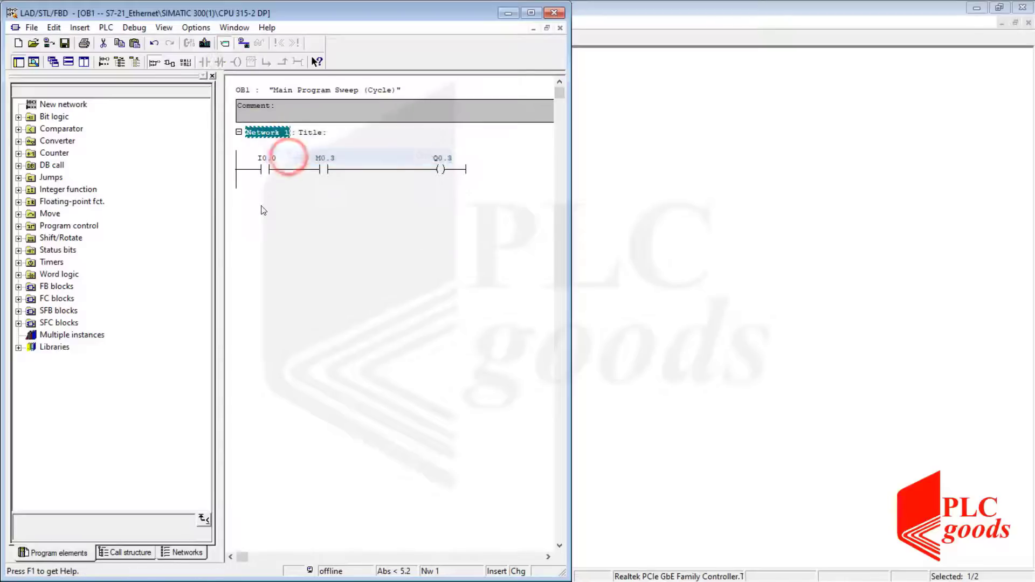
{"action": "right_click", "coordinate": [263, 210]}
{"action": "left_click", "coordinate": [302, 242]}
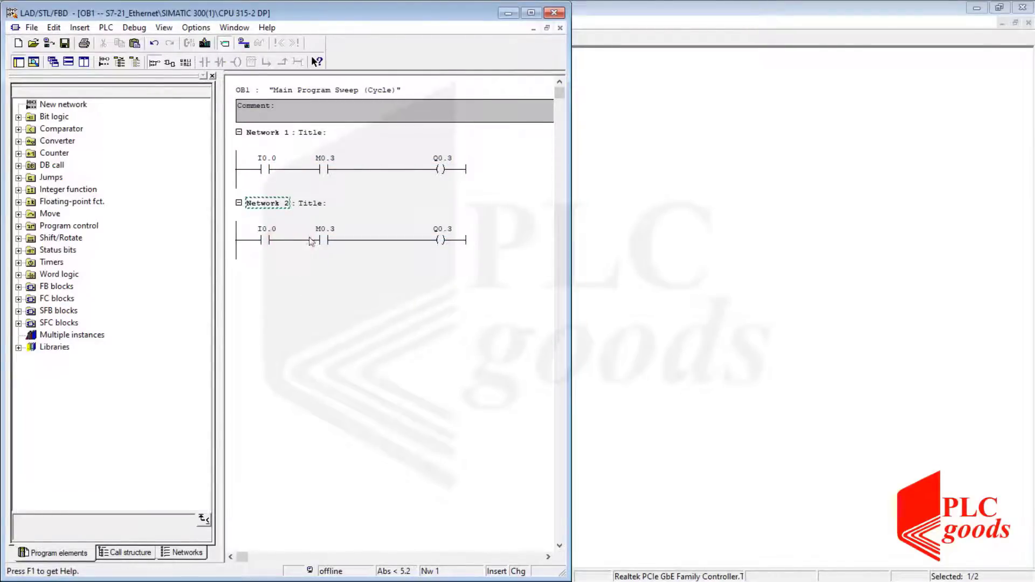
Change Network 2's contact address from the clock bit to M0.5.
{"action": "left_click", "coordinate": [337, 229]}
{"action": "left_click", "coordinate": [338, 228]}
{"action": "key", "text": "BackSpace"}
{"action": "type", "text": "5"}
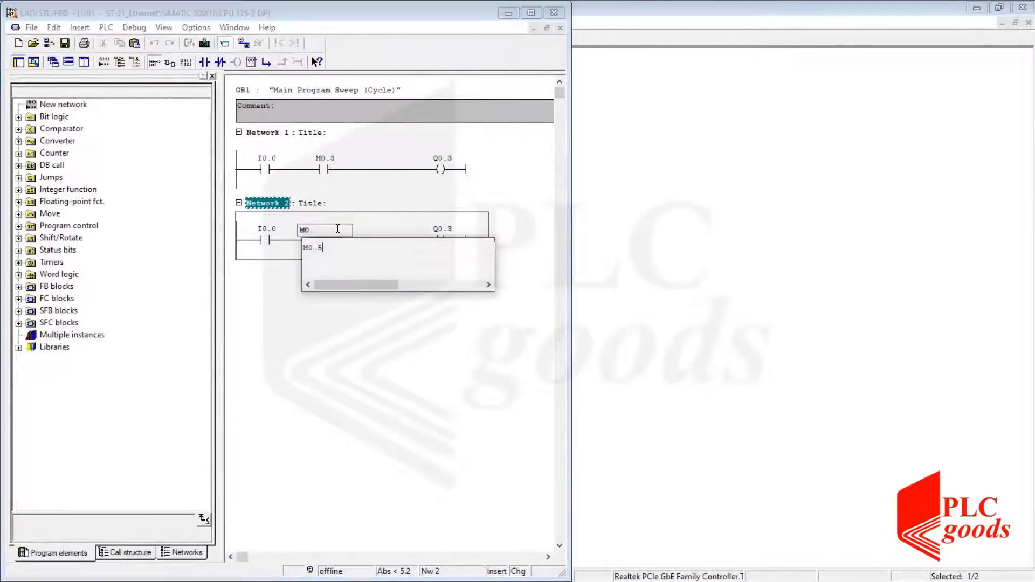
{"action": "left_click", "coordinate": [451, 229]}
{"action": "left_click", "coordinate": [453, 230]}
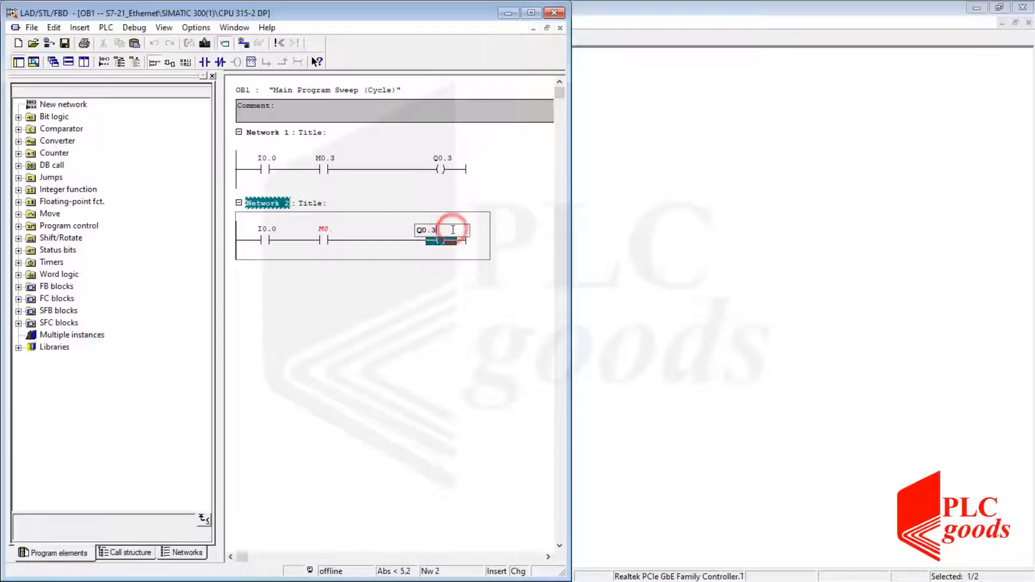
{"action": "left_click", "coordinate": [341, 229]}
{"action": "left_click", "coordinate": [340, 230]}
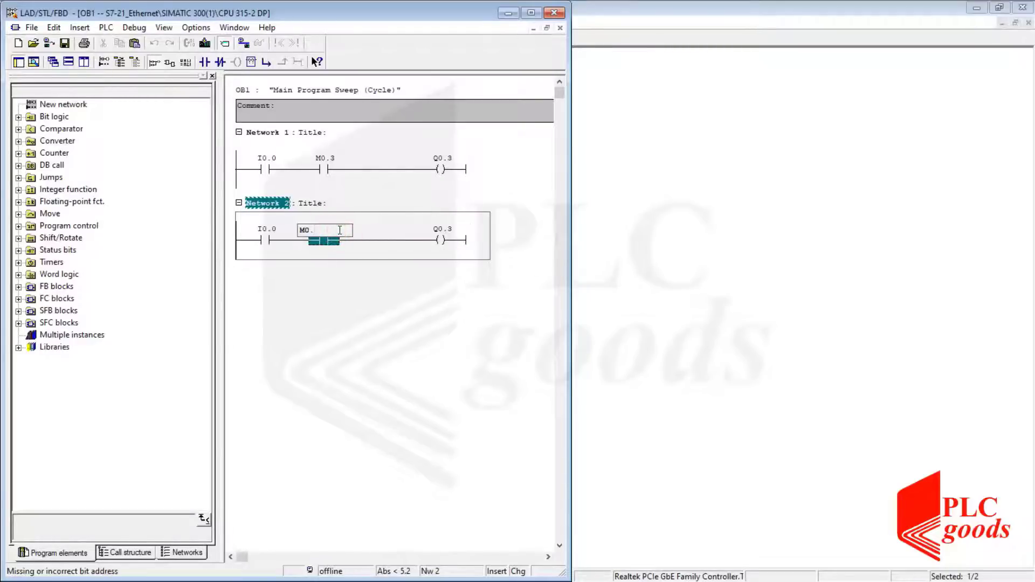
{"action": "type", "text": "5"}
{"action": "key", "text": "Return"}
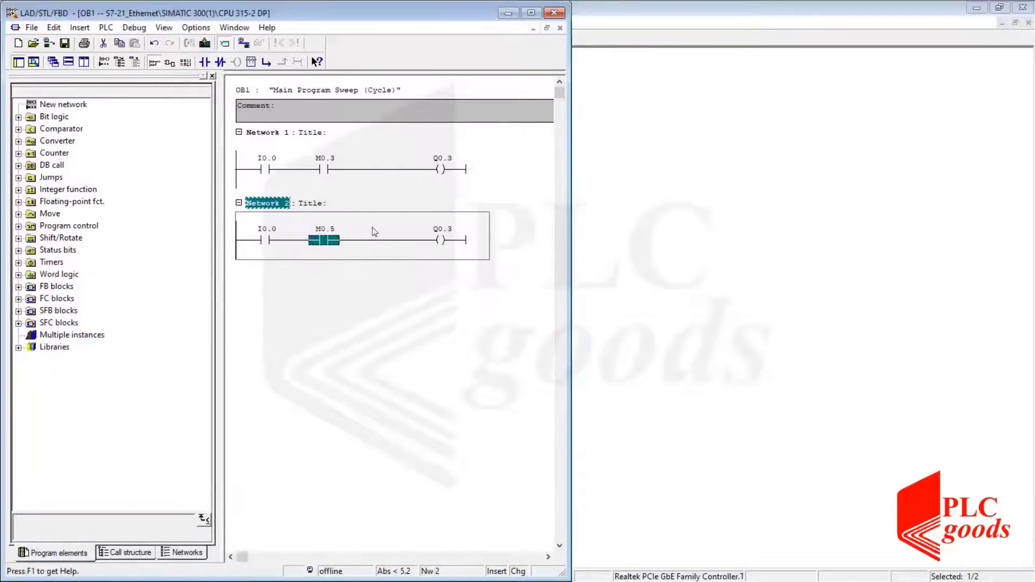
Set Network 2's output coil address to Q0.5.
{"action": "left_click", "coordinate": [449, 231]}
{"action": "left_click", "coordinate": [448, 231]}
{"action": "key", "text": "BackSpace"}
{"action": "type", "text": "5"}
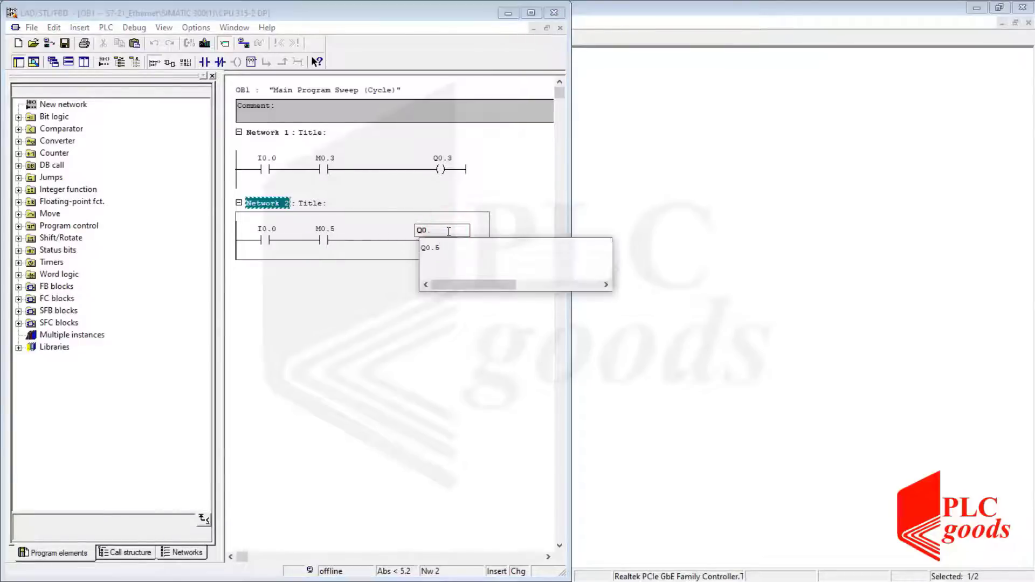
{"action": "key", "text": "Return"}
Paste another copy of the rung as Network 3 and set its contact address to M0.7.
{"action": "left_click", "coordinate": [354, 282]}
{"action": "right_click", "coordinate": [353, 284]}
{"action": "left_click", "coordinate": [377, 322]}
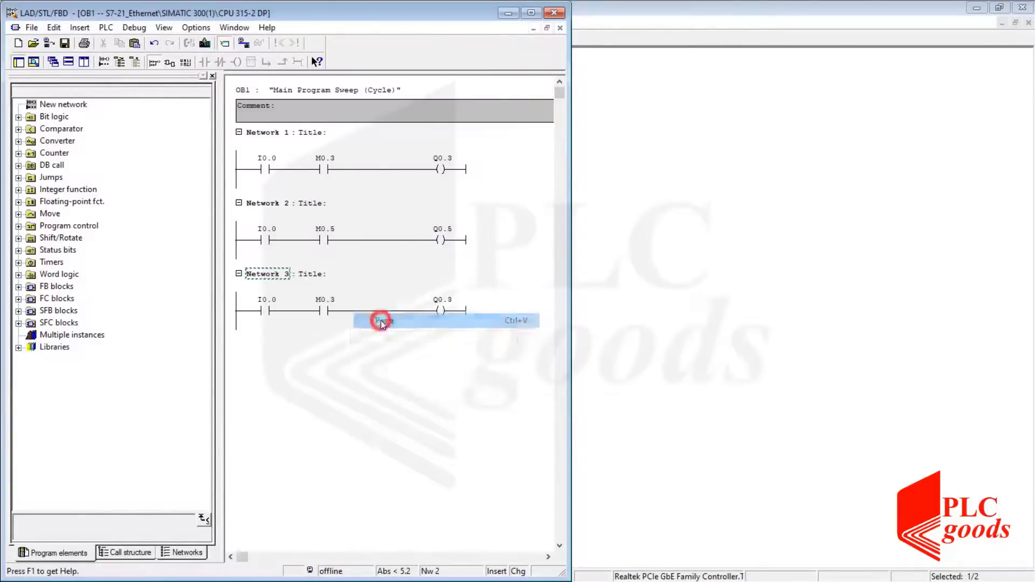
{"action": "left_click", "coordinate": [334, 304]}
{"action": "left_click", "coordinate": [335, 304]}
{"action": "key", "text": "Right"}
{"action": "key", "text": "BackSpace"}
{"action": "type", "text": "7"}
{"action": "key", "text": "Return"}
Set Network 3's output coil address to Q0.7 and save OB1.
{"action": "left_click", "coordinate": [450, 303]}
{"action": "left_click", "coordinate": [450, 302]}
{"action": "key", "text": "Right"}
{"action": "key", "text": "BackSpace"}
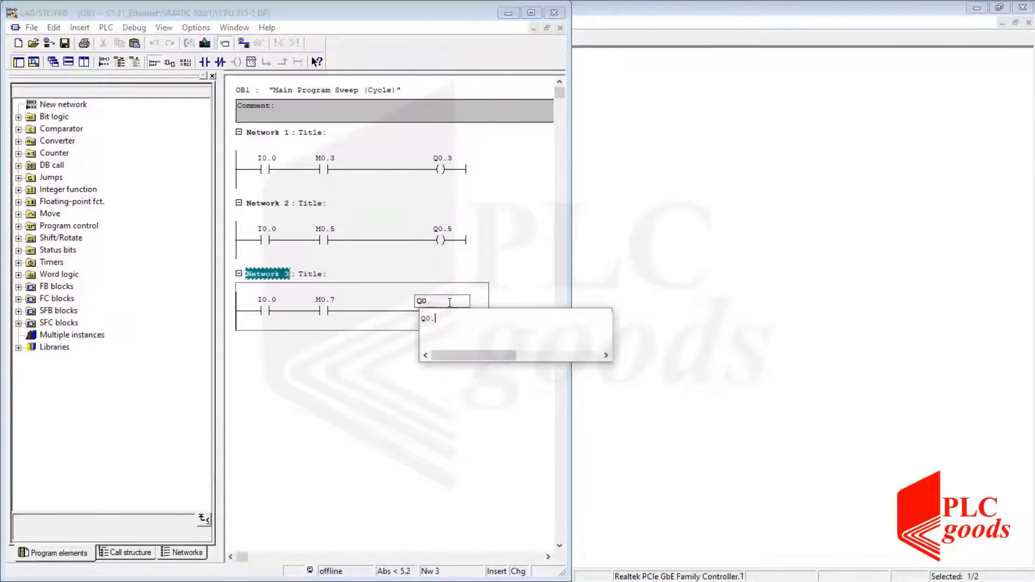
{"action": "key", "text": "Return"}
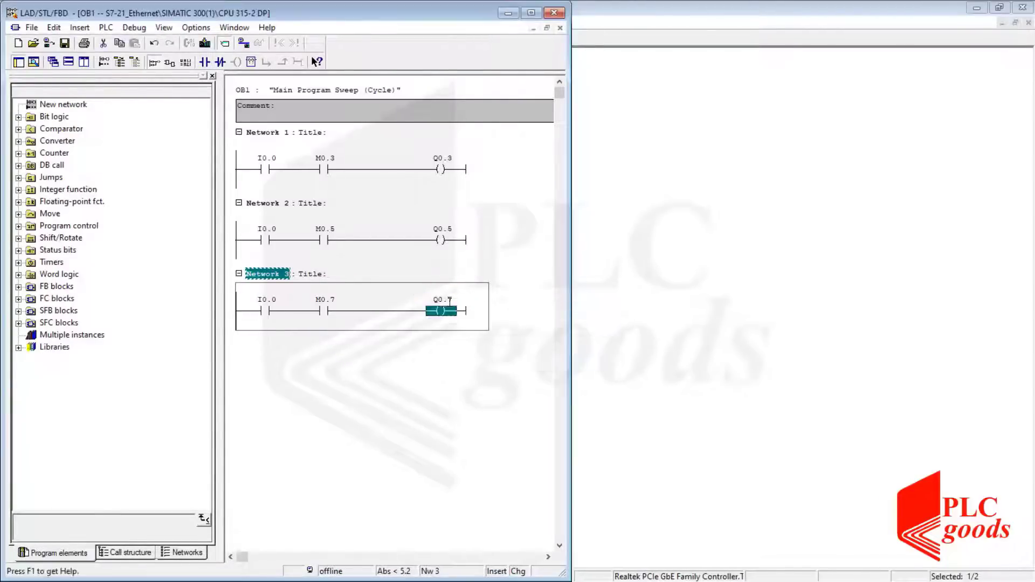
{"action": "left_click", "coordinate": [405, 378]}
{"action": "left_click", "coordinate": [65, 45]}
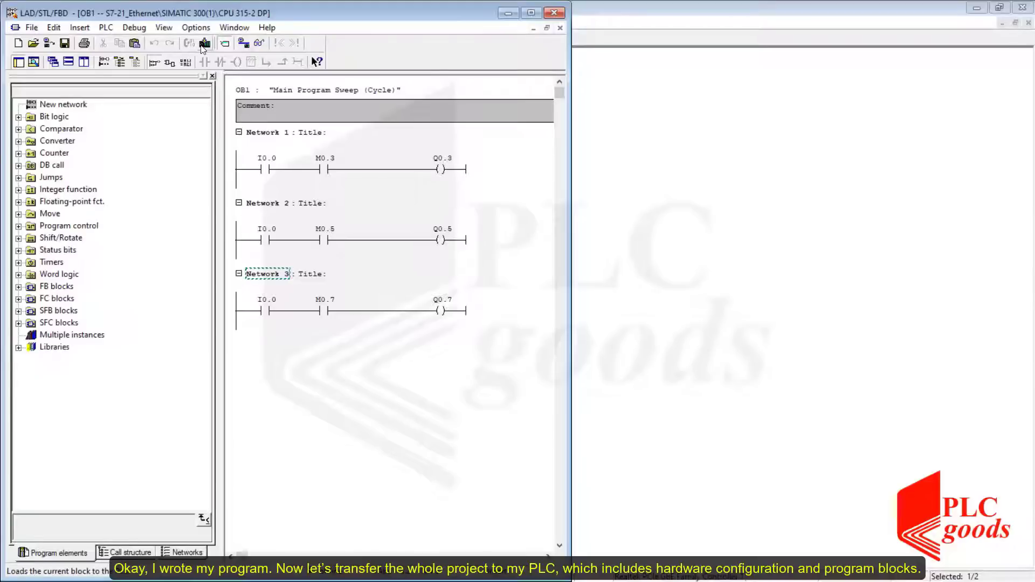
Download the whole SIMATIC 300(1) station to the PLC, replacing the system data and overwriting OB1.
{"action": "left_click", "coordinate": [583, 8]}
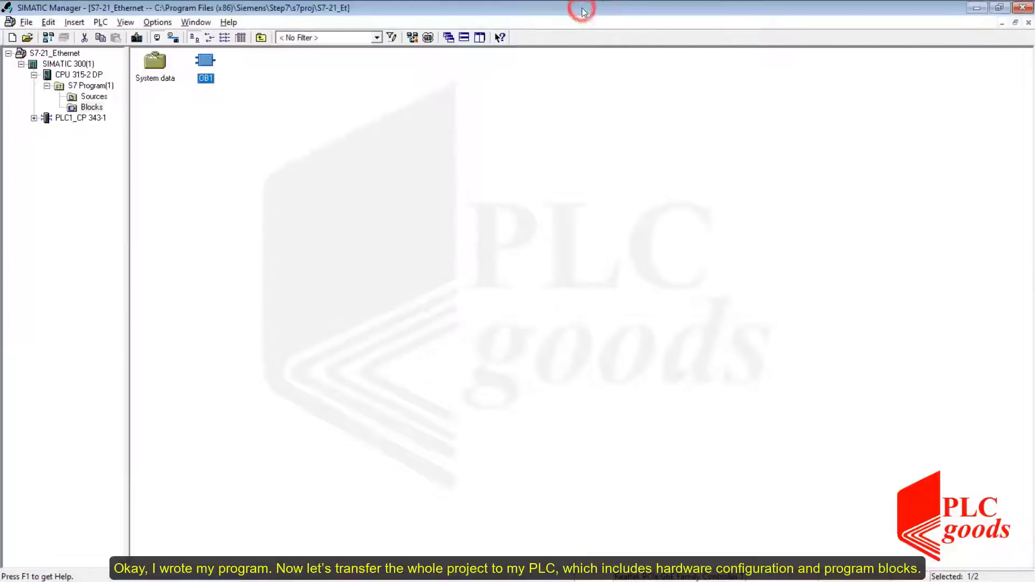
{"action": "left_click", "coordinate": [70, 66]}
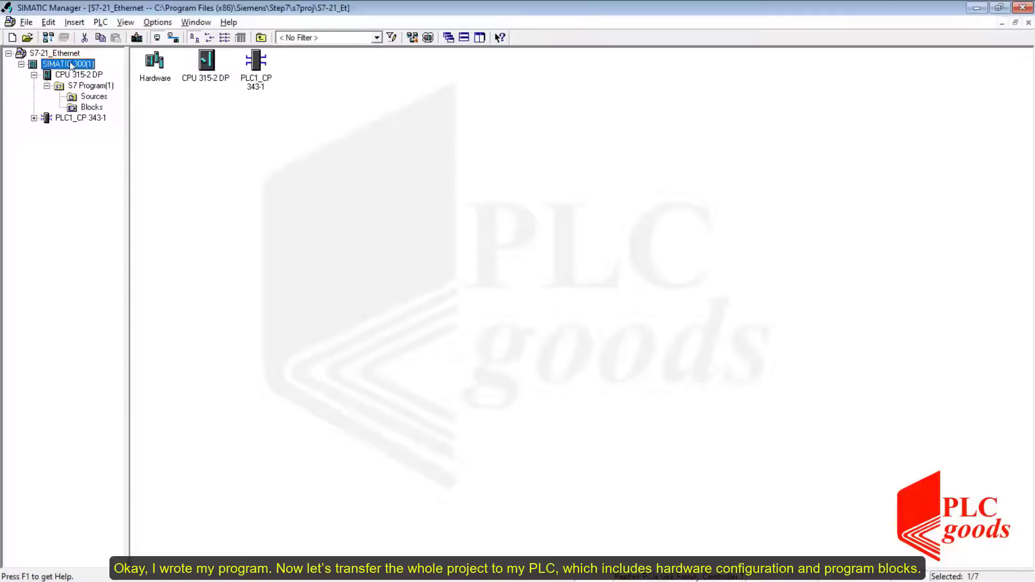
{"action": "left_click", "coordinate": [137, 39]}
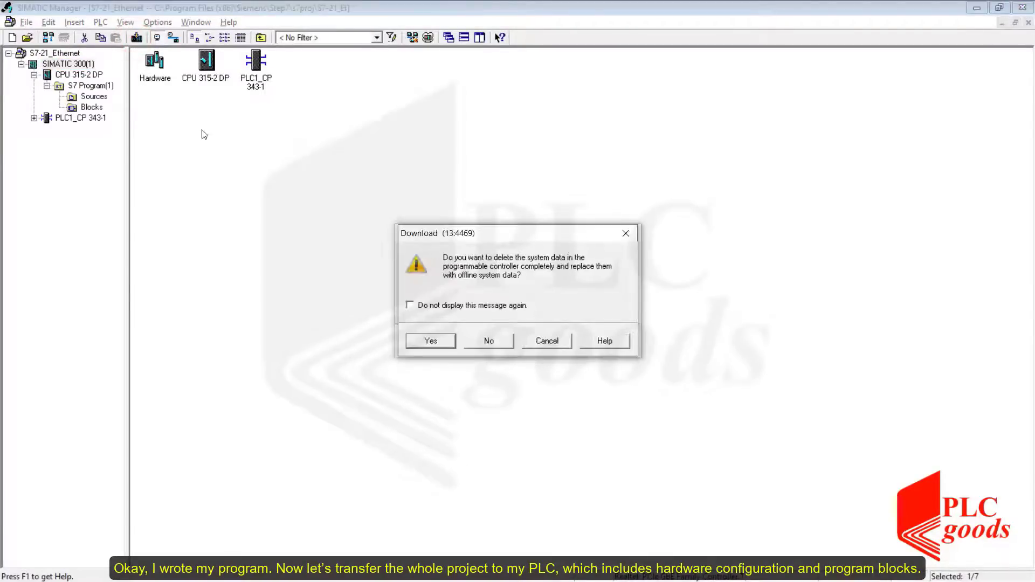
{"action": "left_click", "coordinate": [443, 343]}
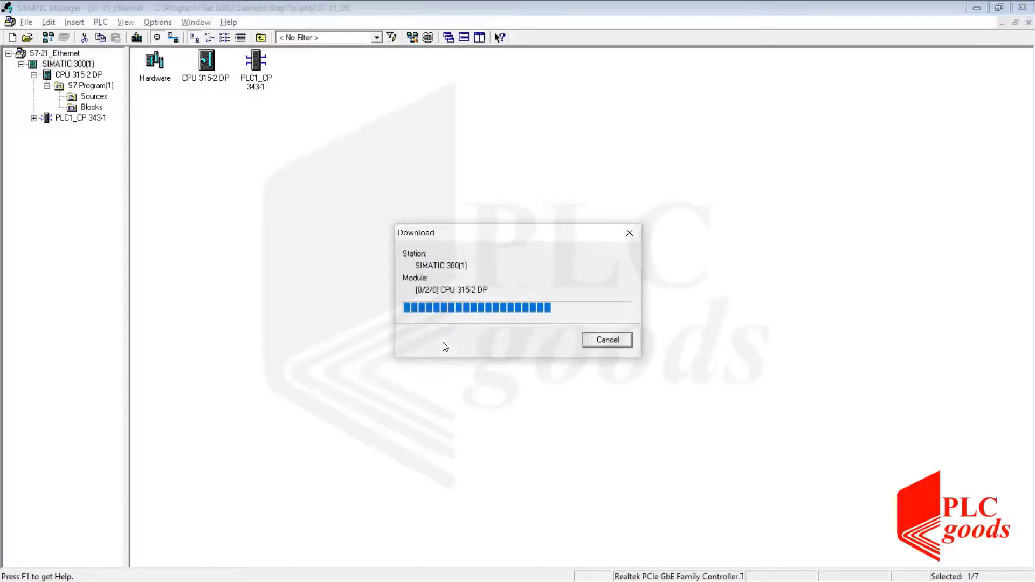
{"action": "left_click", "coordinate": [439, 340]}
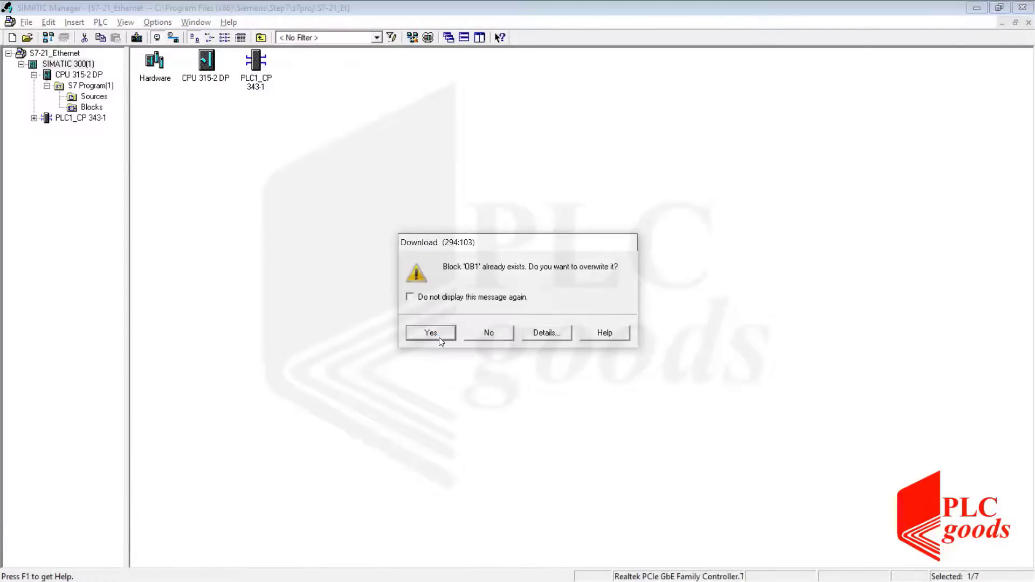
{"action": "left_click", "coordinate": [440, 338]}
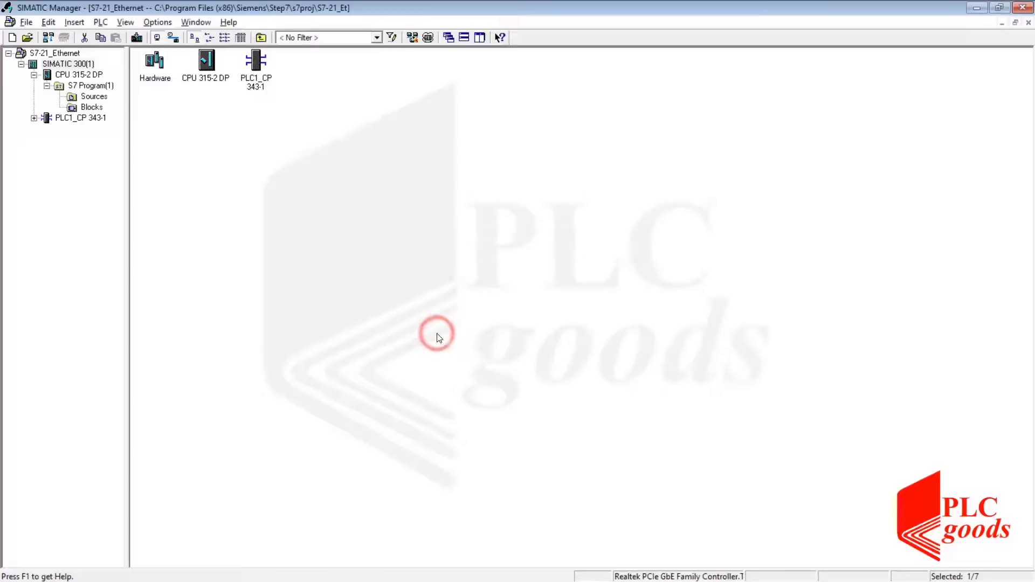
Open OB1 from the Blocks folder and switch program status monitoring on and off again.
{"action": "left_click", "coordinate": [97, 108]}
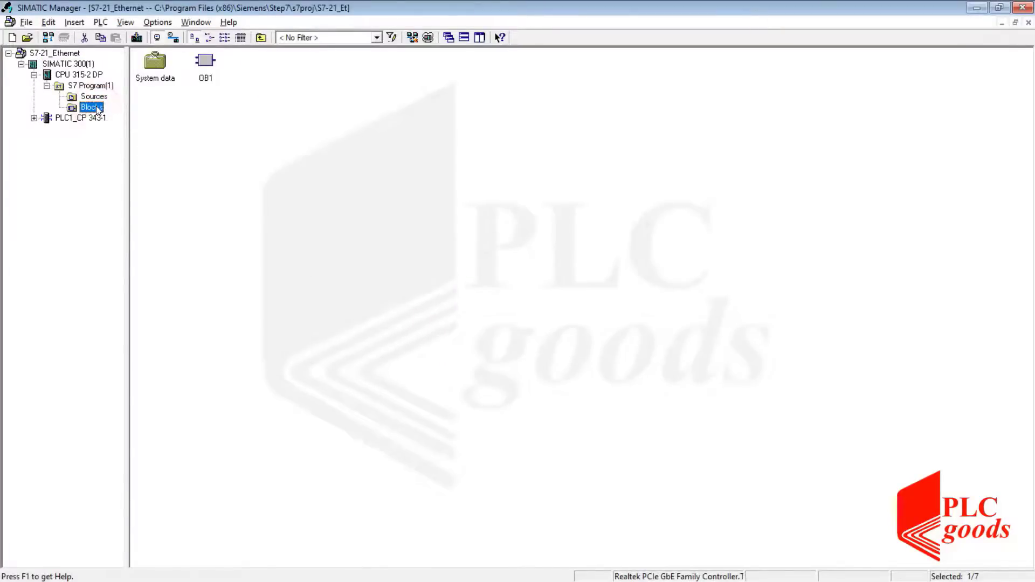
{"action": "double_click", "coordinate": [213, 64]}
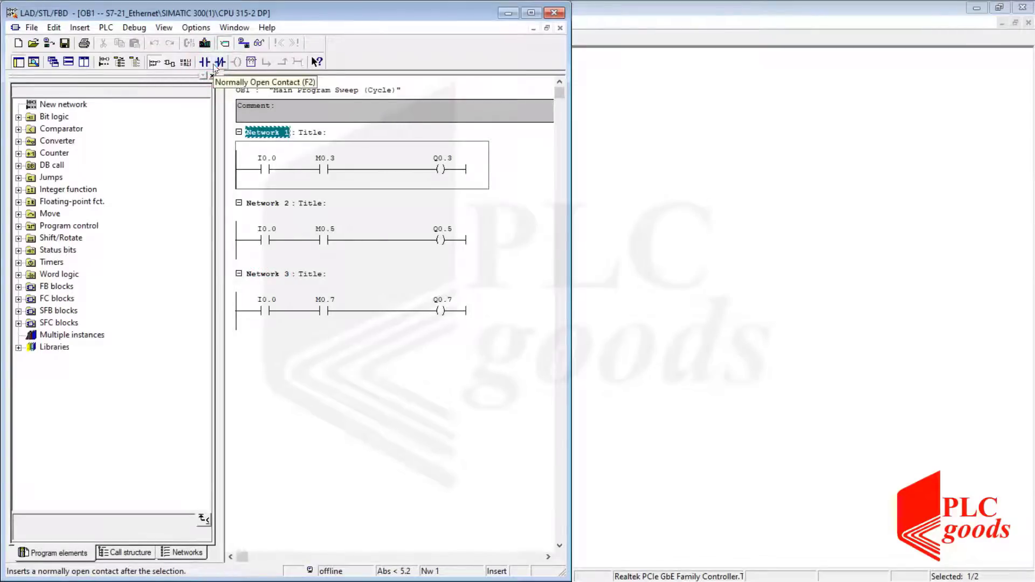
{"action": "left_click", "coordinate": [261, 44]}
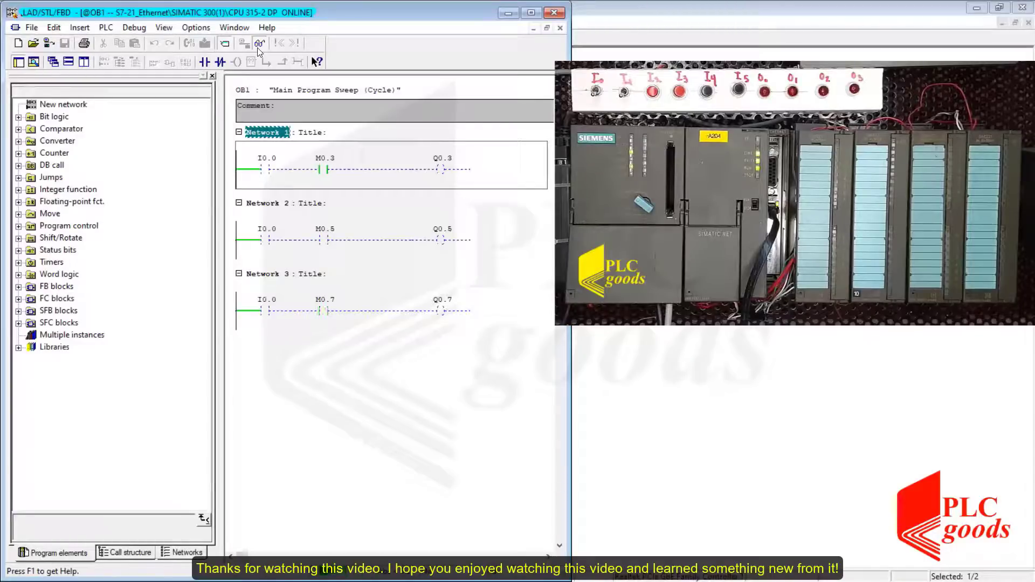
{"action": "left_click", "coordinate": [258, 48]}
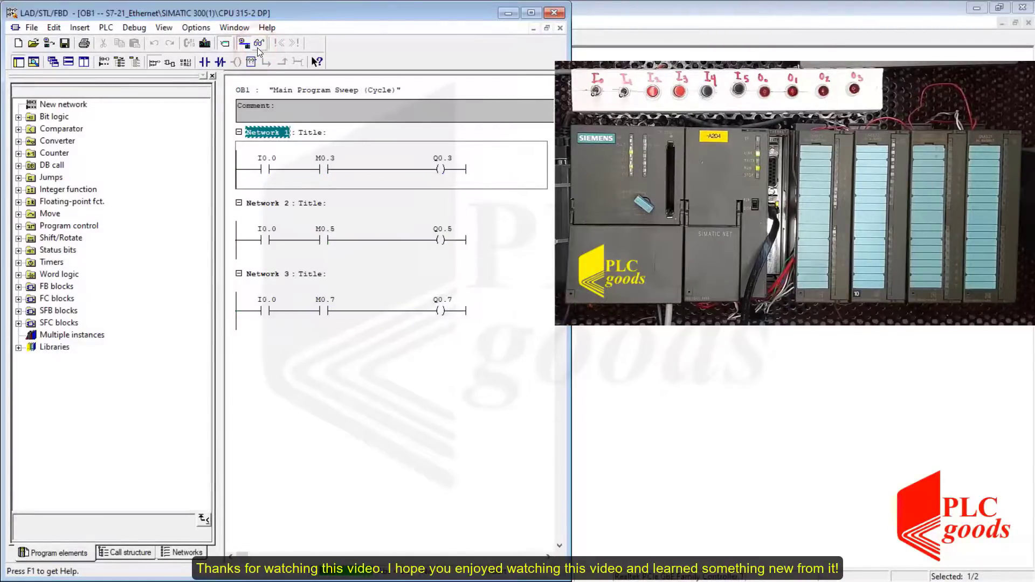